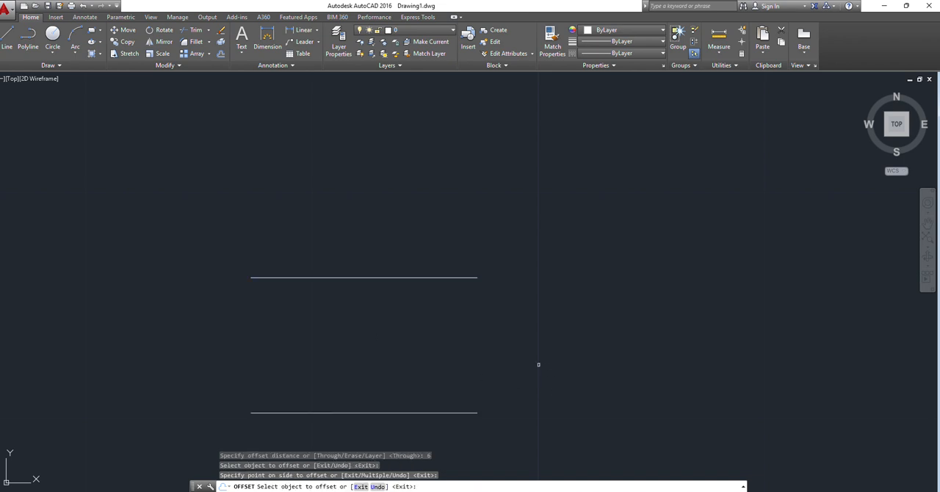
Step: End the offset, check the dimensions of 2D Drawing -3 in the PDF, and return to the AutoCAD drawing
{"action": "key", "text": "Escape"}
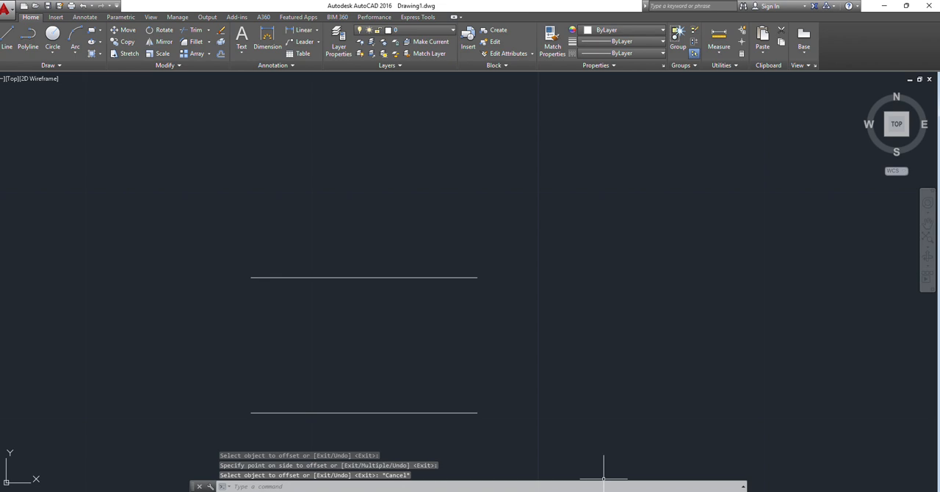
{"action": "left_click", "coordinate": [604, 491]}
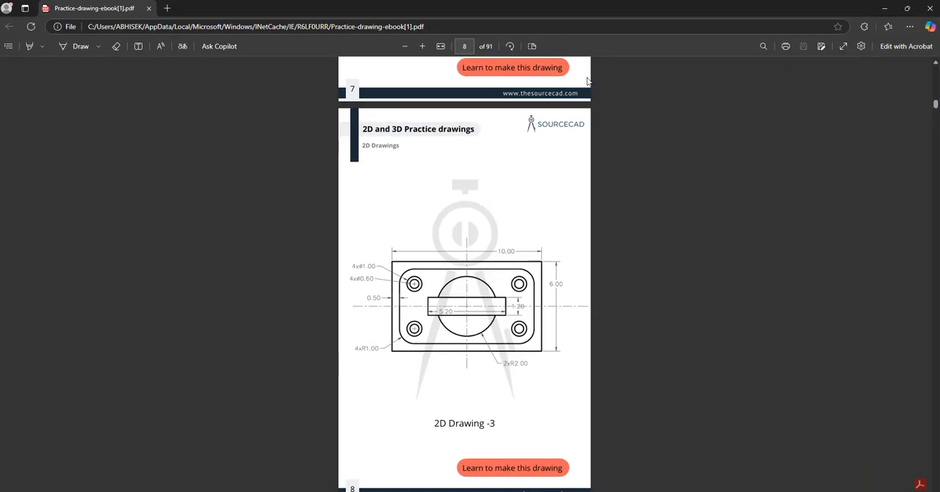
{"action": "left_click", "coordinate": [884, 8]}
Step: Draw a vertical line joining the right endpoints of the two horizontal lines
{"action": "type", "text": "l"}
{"action": "key", "text": "Return"}
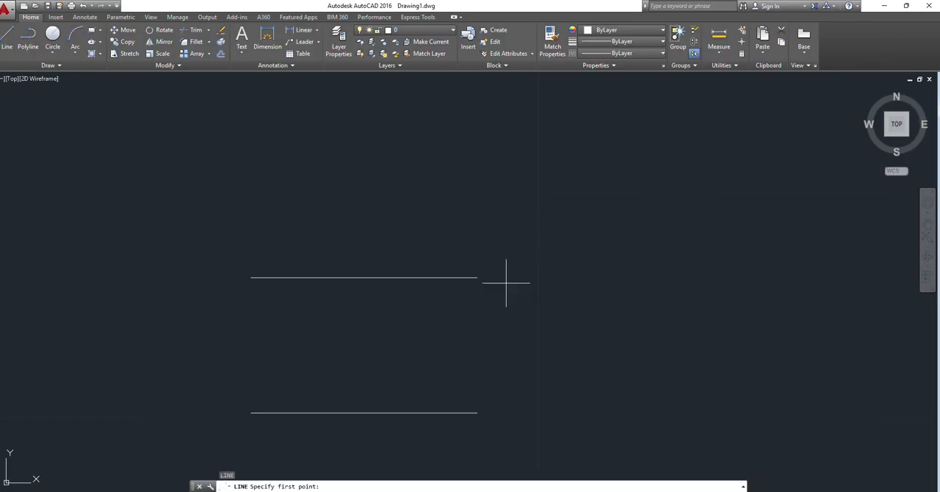
{"action": "left_click", "coordinate": [477, 277]}
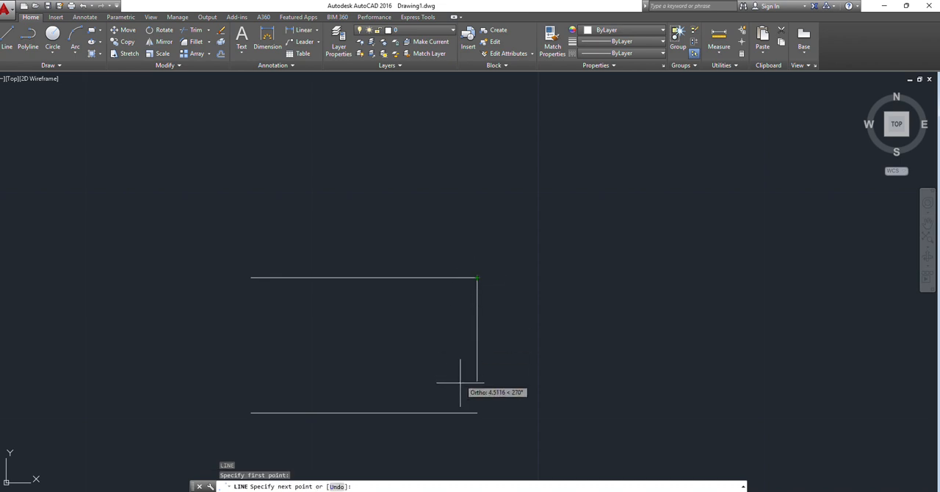
{"action": "left_click", "coordinate": [477, 413]}
{"action": "key", "text": "Escape"}
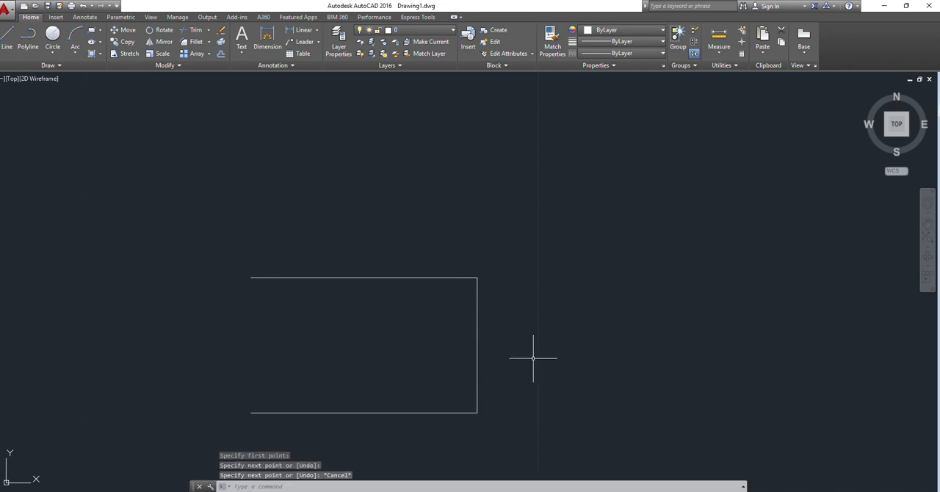
Step: Draw a vertical line joining the left endpoints of the two horizontal lines to close the rectangle
{"action": "key", "text": "Return"}
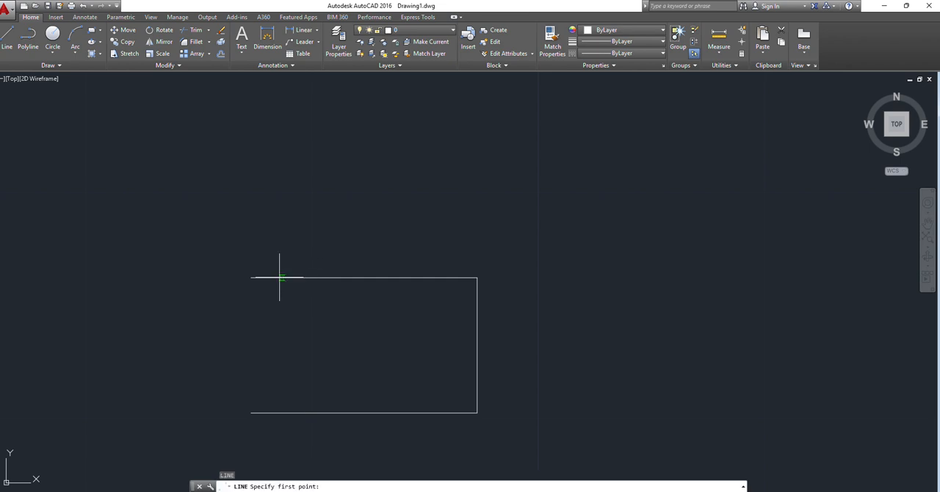
{"action": "left_click", "coordinate": [251, 278]}
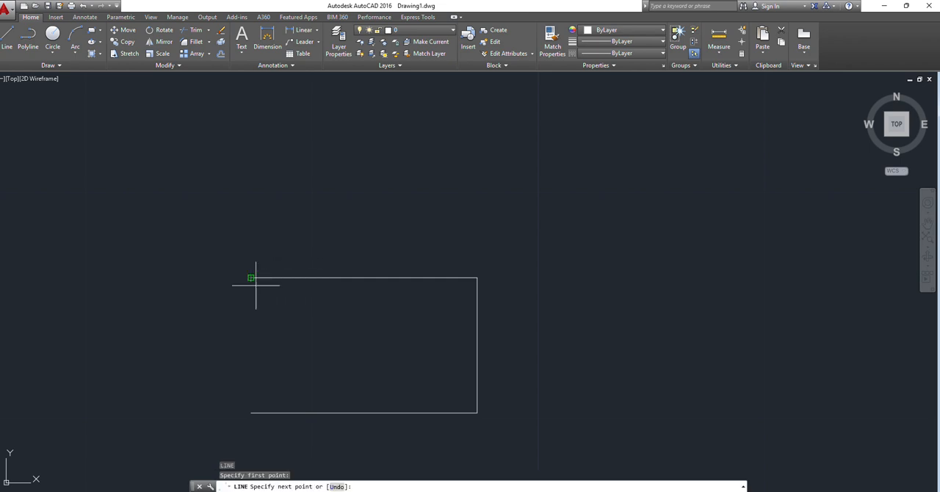
{"action": "left_click", "coordinate": [251, 413]}
{"action": "key", "text": "Return"}
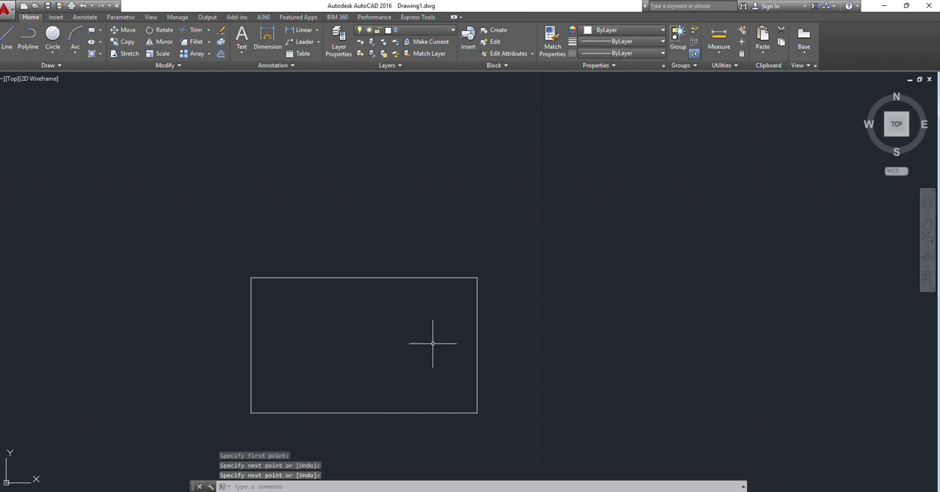
Step: Switch to the PDF and examine the spacing between the outer and inner outlines in 2D Drawing -3
{"action": "scroll", "coordinate": [407, 351], "scroll_direction": "down", "scroll_amount": 4}
{"action": "scroll", "coordinate": [405, 349], "scroll_direction": "up", "scroll_amount": 4}
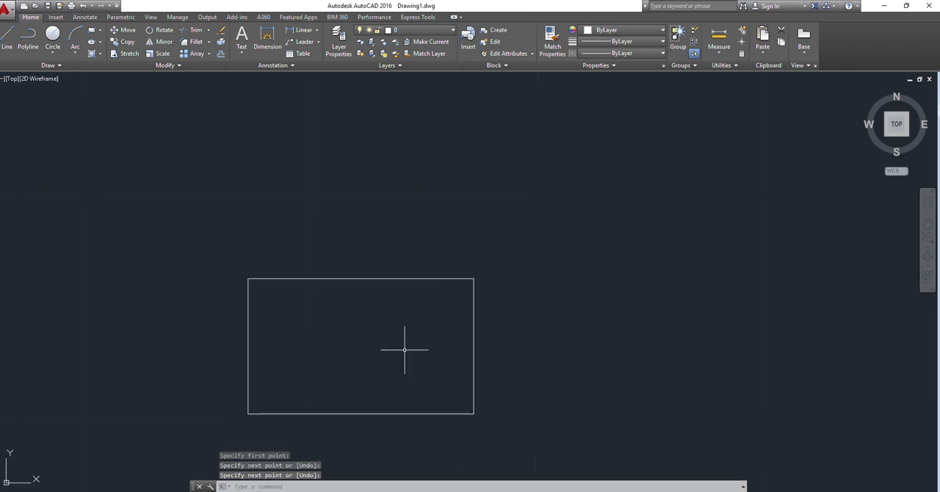
{"action": "scroll", "coordinate": [309, 382], "scroll_direction": "down", "scroll_amount": 2}
{"action": "scroll", "coordinate": [303, 386], "scroll_direction": "up", "scroll_amount": 6}
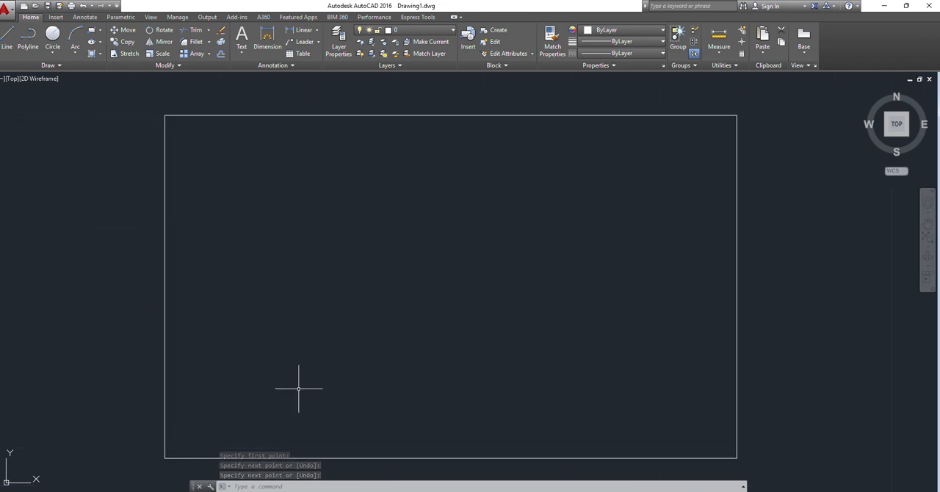
{"action": "scroll", "coordinate": [298, 389], "scroll_direction": "down", "scroll_amount": 2}
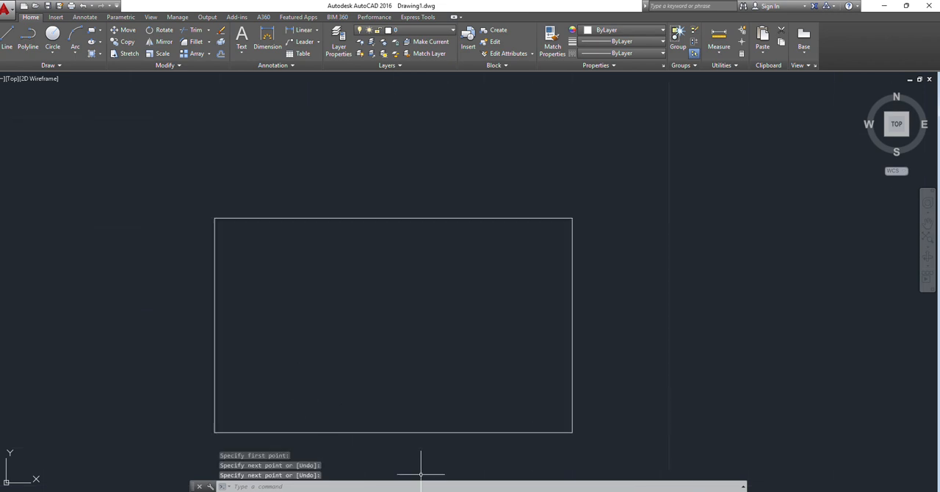
{"action": "left_click", "coordinate": [632, 491]}
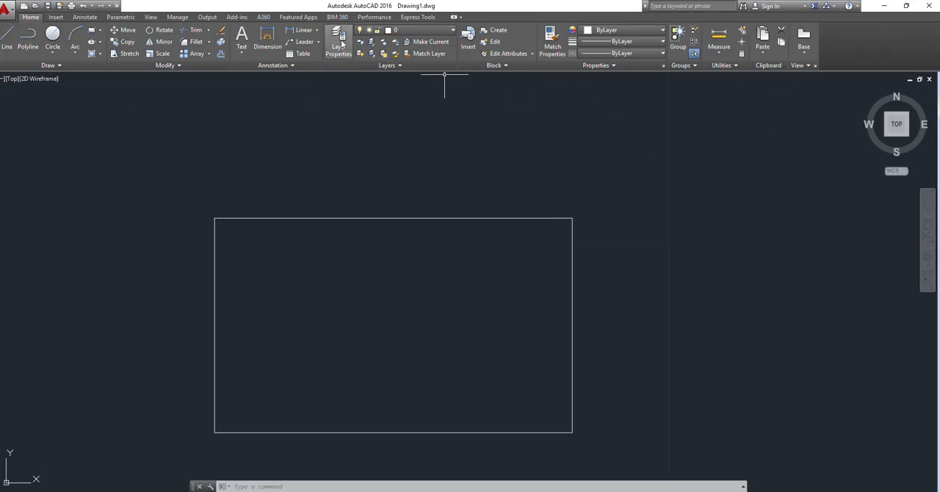
Step: Offset the rectangle's top and left edges inward by 0.5 in the AutoCAD drawing
{"action": "type", "text": "of"}
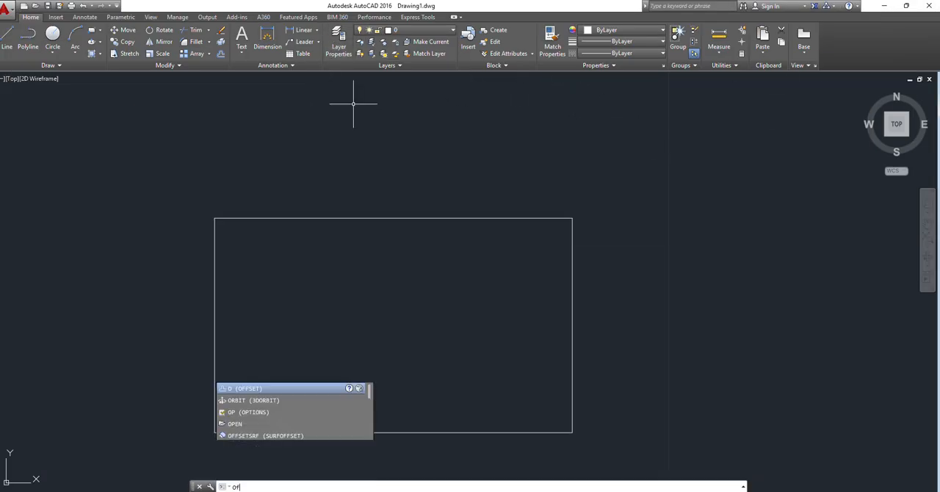
{"action": "key", "text": "Return"}
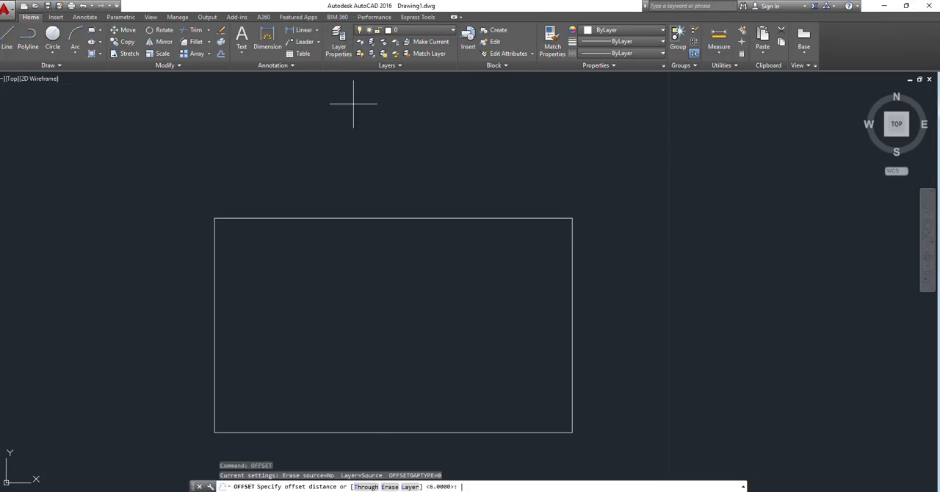
{"action": "type", "text": "0.5"}
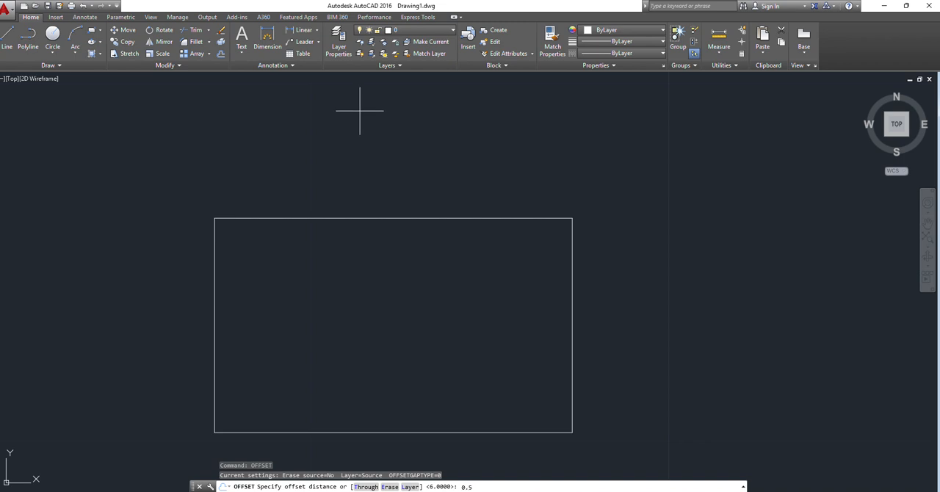
{"action": "key", "text": "Return"}
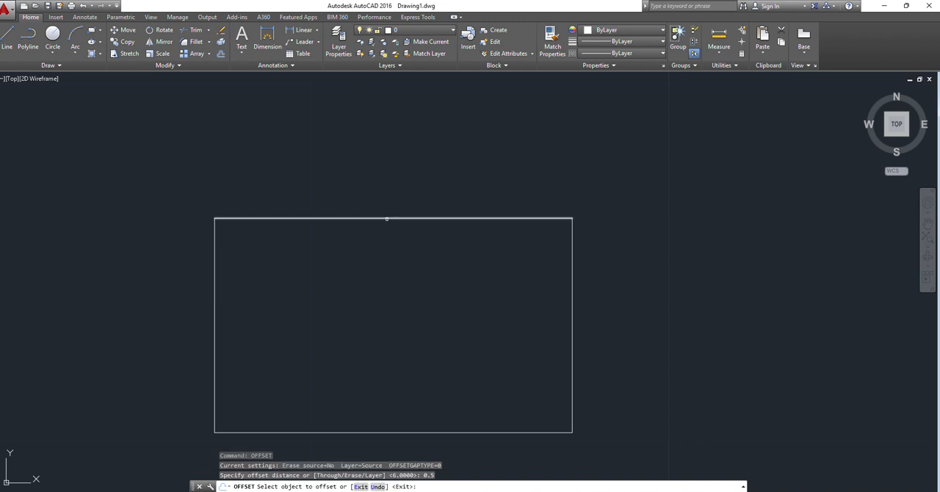
{"action": "left_click", "coordinate": [445, 219]}
{"action": "left_click", "coordinate": [375, 251]}
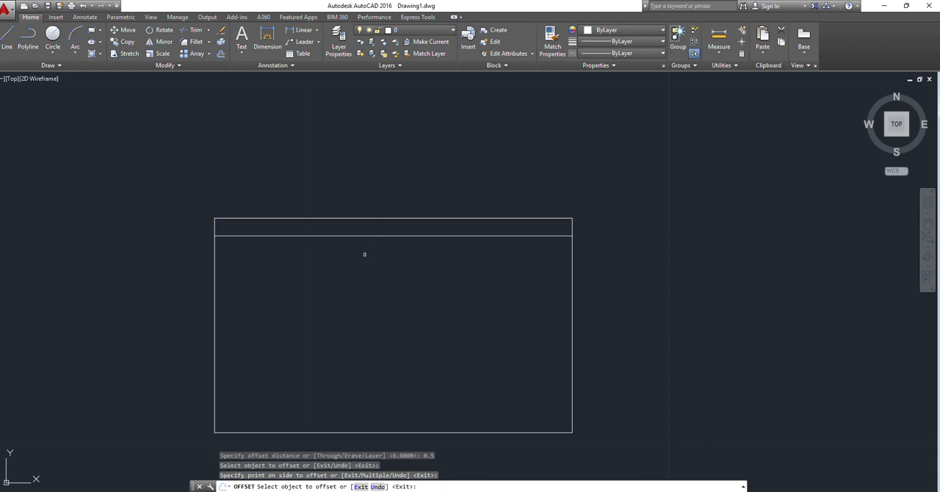
{"action": "left_click", "coordinate": [214, 288]}
{"action": "left_click", "coordinate": [258, 306]}
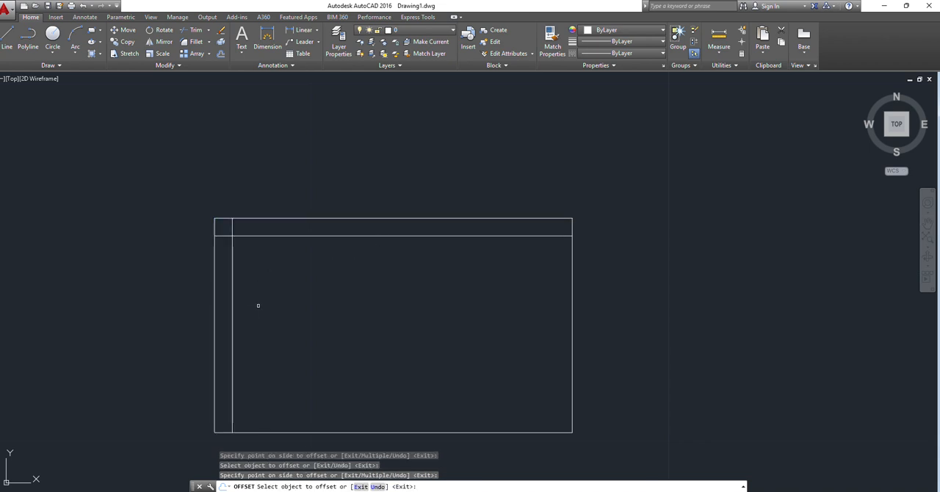
Step: Offset the rectangle's bottom and right edges inward by the same 0.5 distance and end the offset
{"action": "left_click", "coordinate": [319, 432]}
{"action": "left_click", "coordinate": [496, 373]}
{"action": "left_click", "coordinate": [572, 366]}
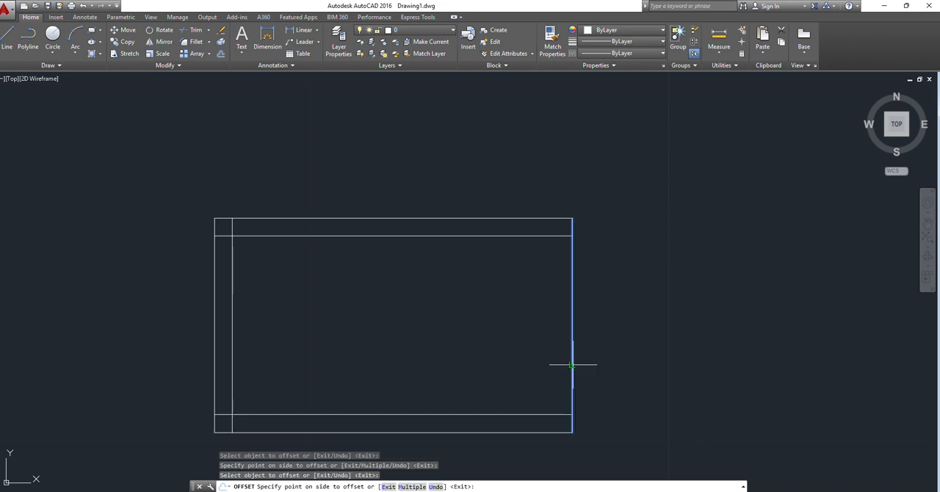
{"action": "left_click", "coordinate": [426, 360]}
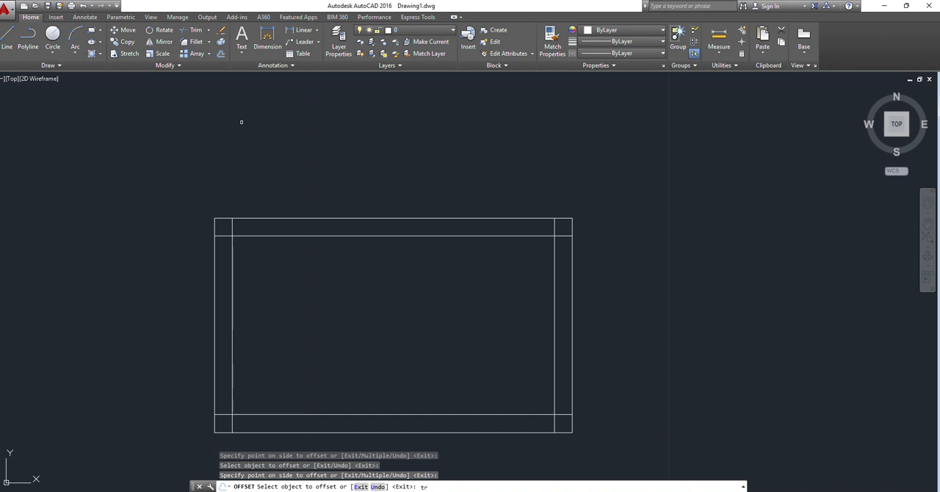
{"action": "key", "text": "Return"}
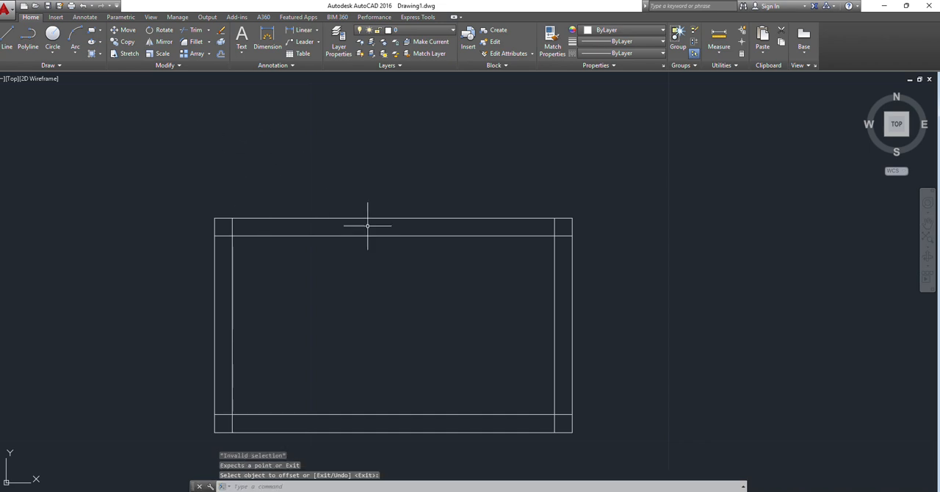
Step: Consult the PDF reference and trim the overhanging ends of the offset lines at all four corners of the inner rectangle
{"action": "key", "text": "alt+Tab"}
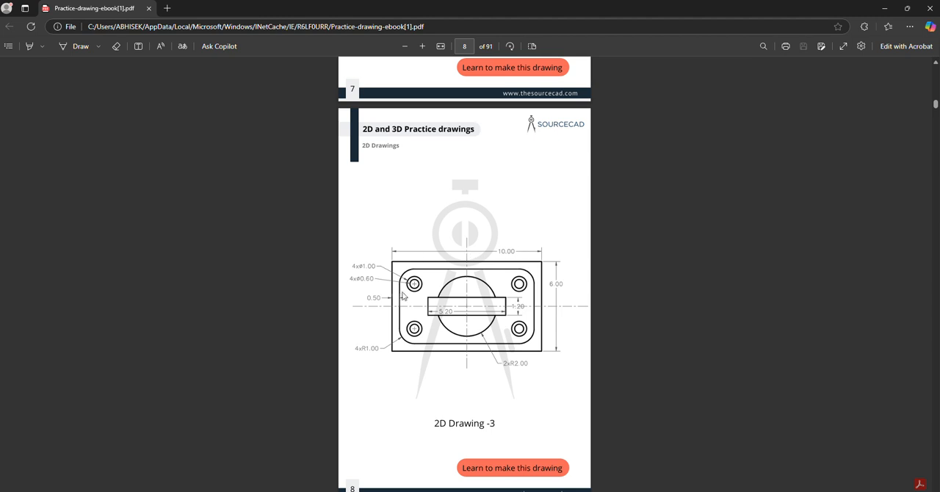
{"action": "left_click", "coordinate": [885, 8]}
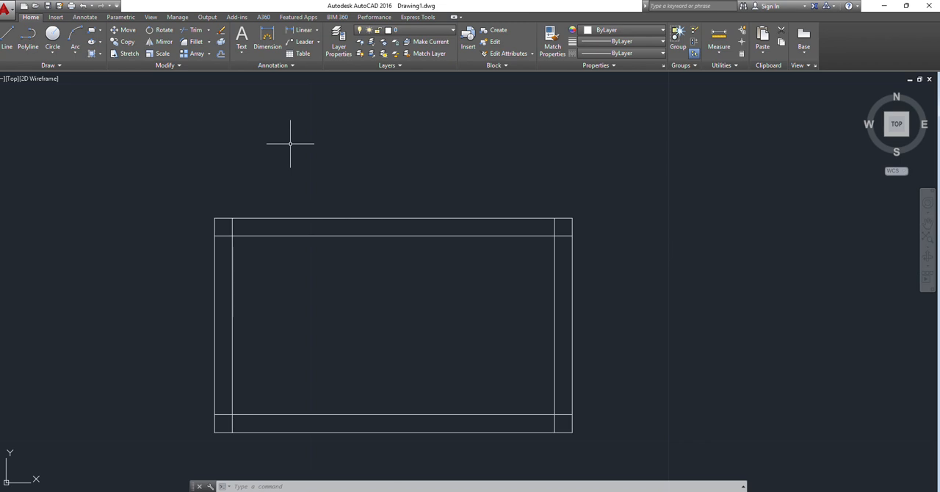
{"action": "type", "text": "tr"}
{"action": "key", "text": "Return"}
{"action": "key", "text": "Return"}
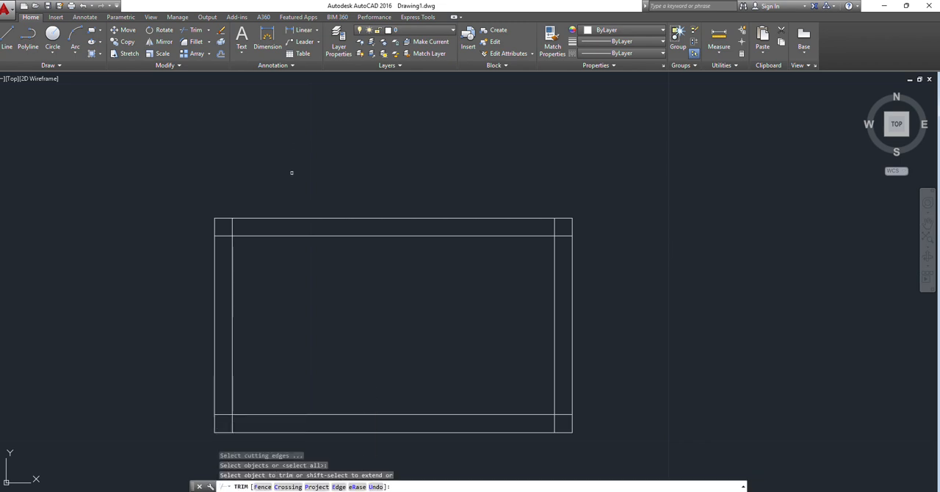
{"action": "left_click", "coordinate": [233, 227]}
{"action": "left_click", "coordinate": [228, 235]}
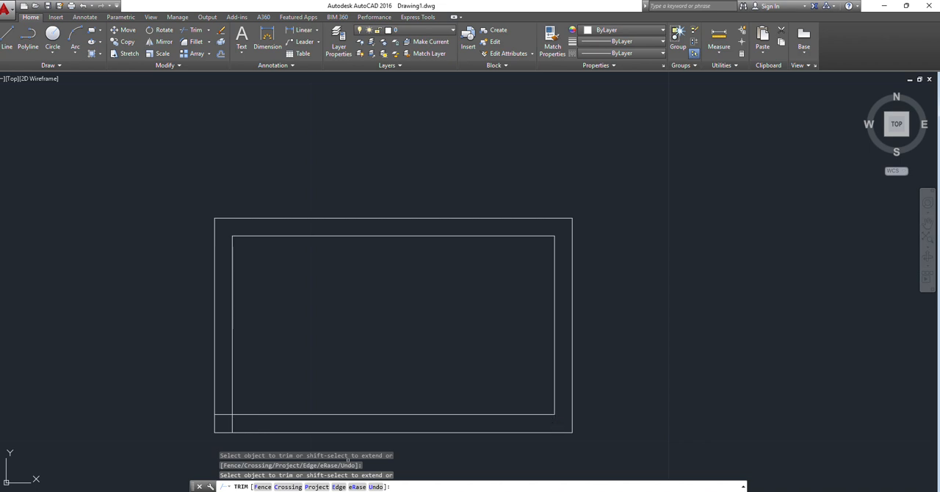
{"action": "left_click", "coordinate": [230, 419]}
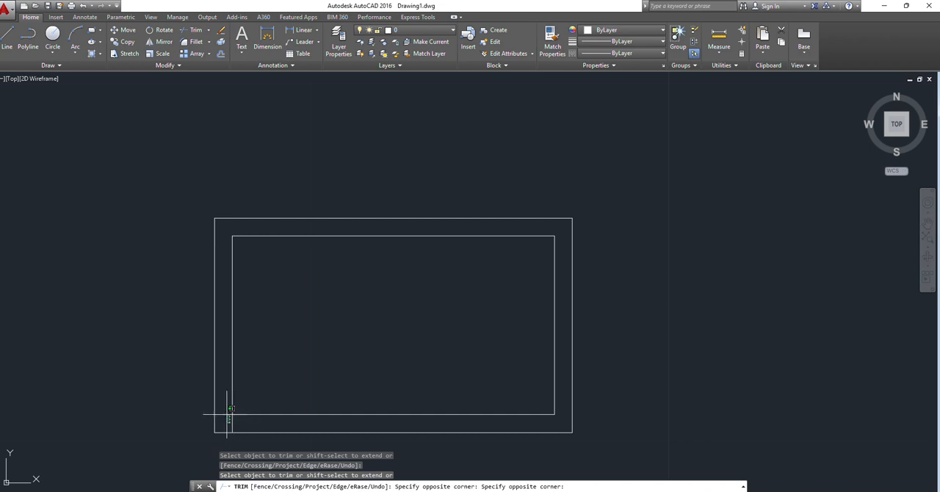
{"action": "left_click", "coordinate": [228, 415]}
{"action": "left_click", "coordinate": [229, 416]}
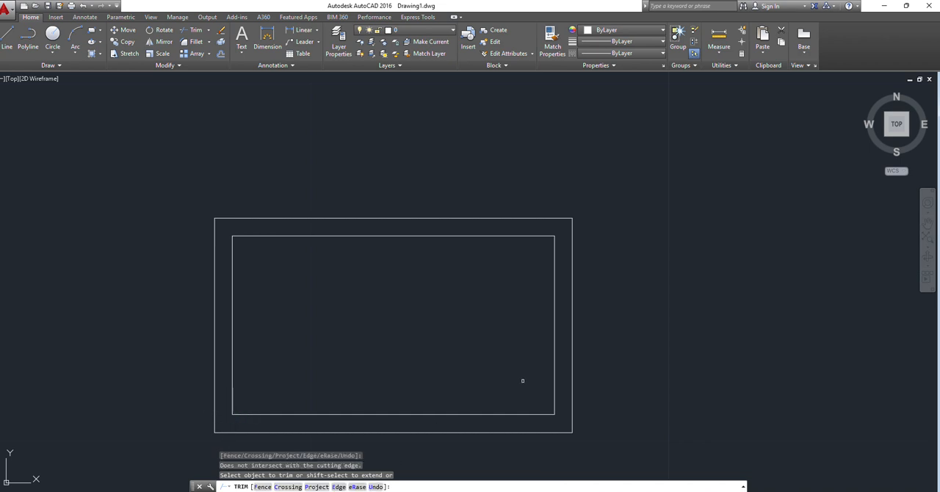
{"action": "key", "text": "Escape"}
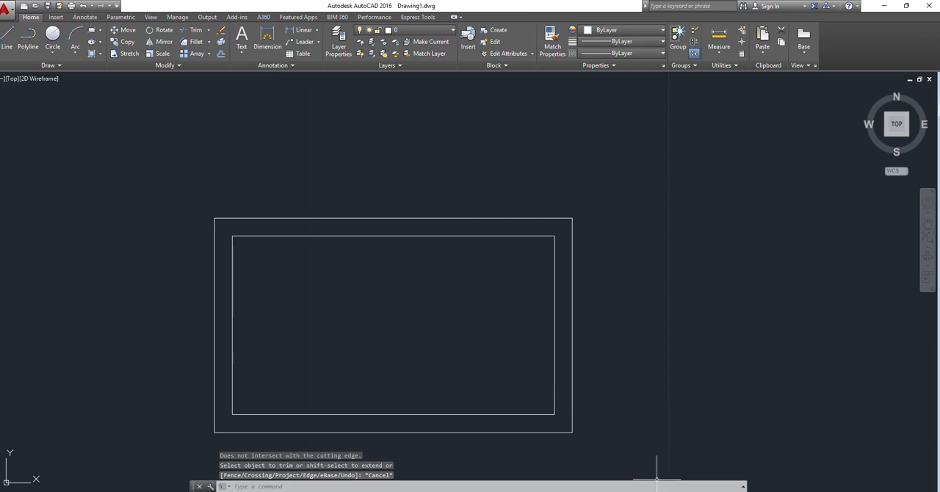
Step: Check the corner radius in the PDF and fillet the inner rectangle's upper-left corner with radius 1
{"action": "key", "text": "alt+Tab"}
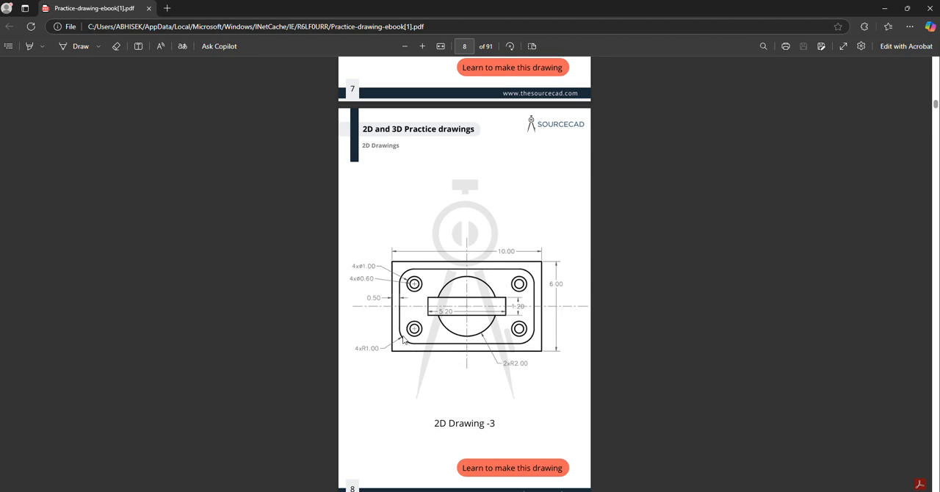
{"action": "left_click", "coordinate": [885, 8]}
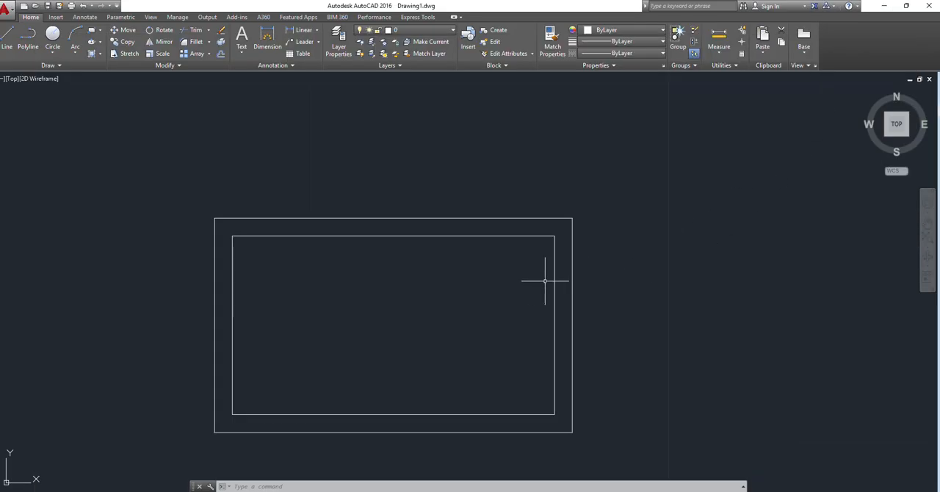
{"action": "type", "text": "f"}
{"action": "key", "text": "Return"}
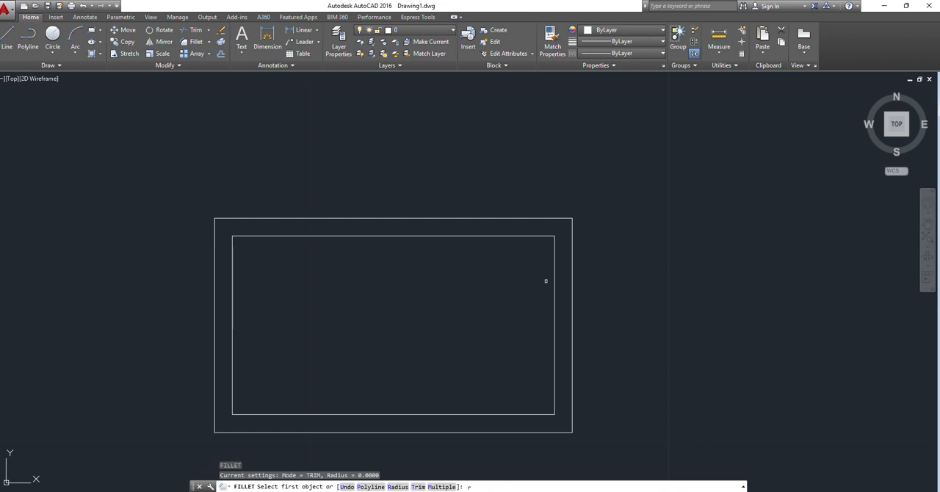
{"action": "type", "text": "r"}
{"action": "key", "text": "Return"}
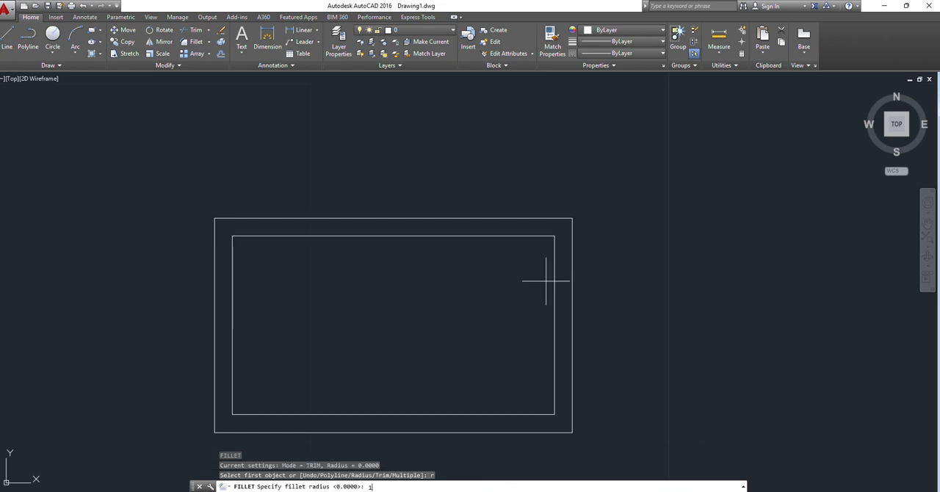
{"action": "type", "text": "1"}
{"action": "key", "text": "Return"}
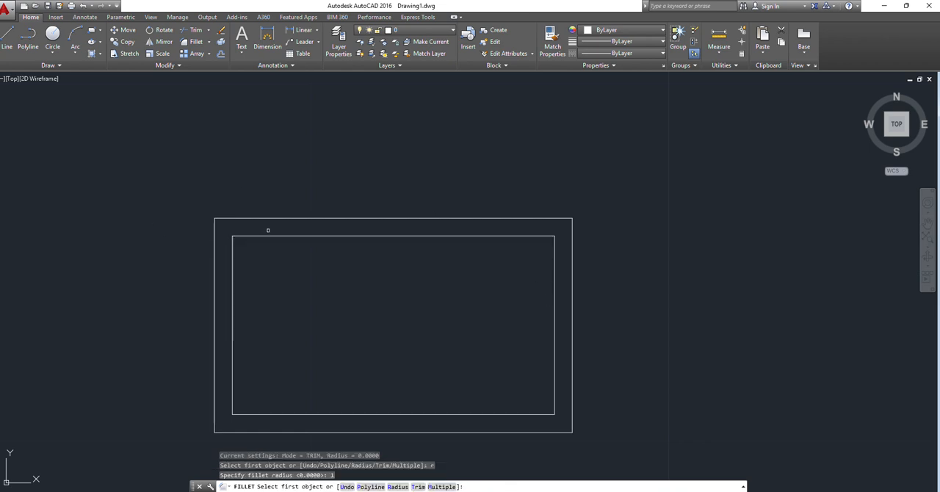
{"action": "left_click", "coordinate": [263, 236]}
{"action": "left_click", "coordinate": [233, 246]}
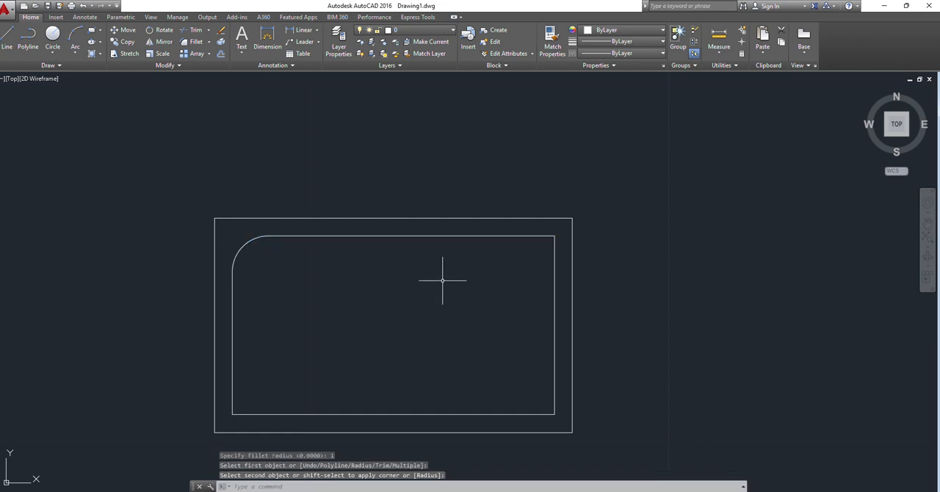
Step: Fillet the inner rectangle's upper-right, lower-right and lower-left corners with the same radius of 1
{"action": "key", "text": "Return"}
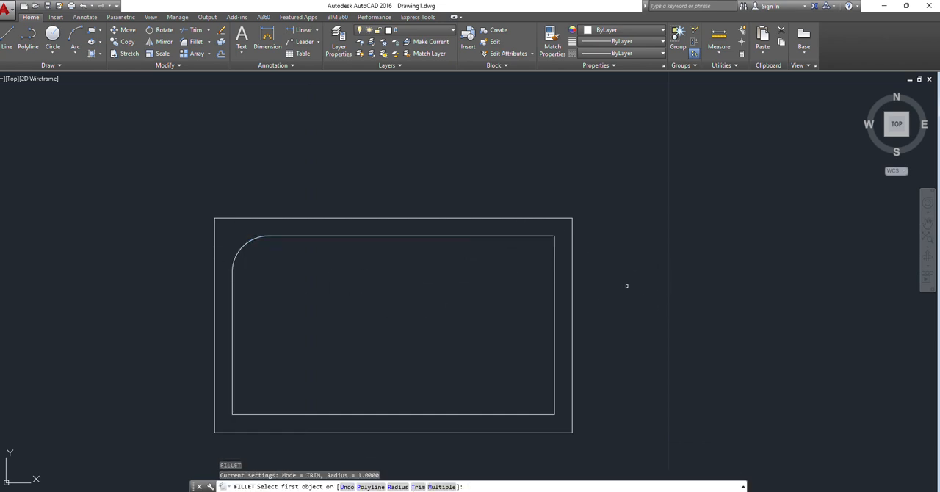
{"action": "left_click", "coordinate": [515, 236]}
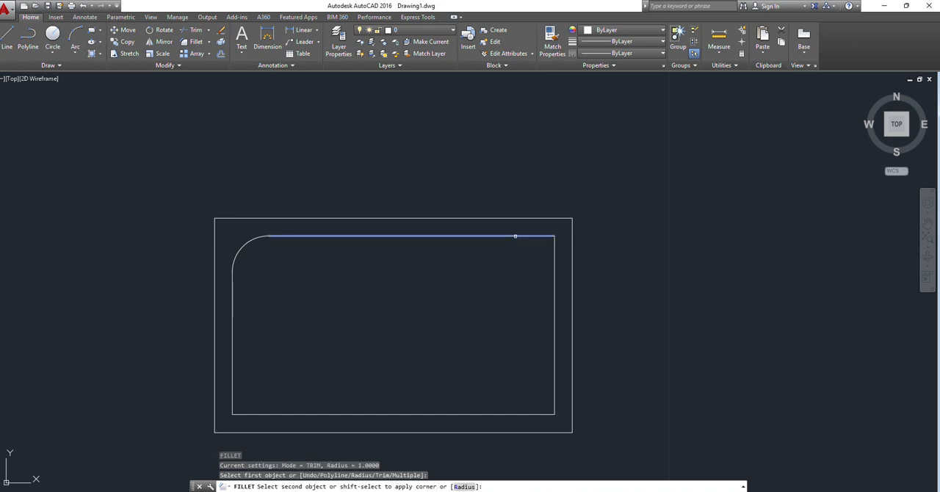
{"action": "left_click", "coordinate": [557, 258]}
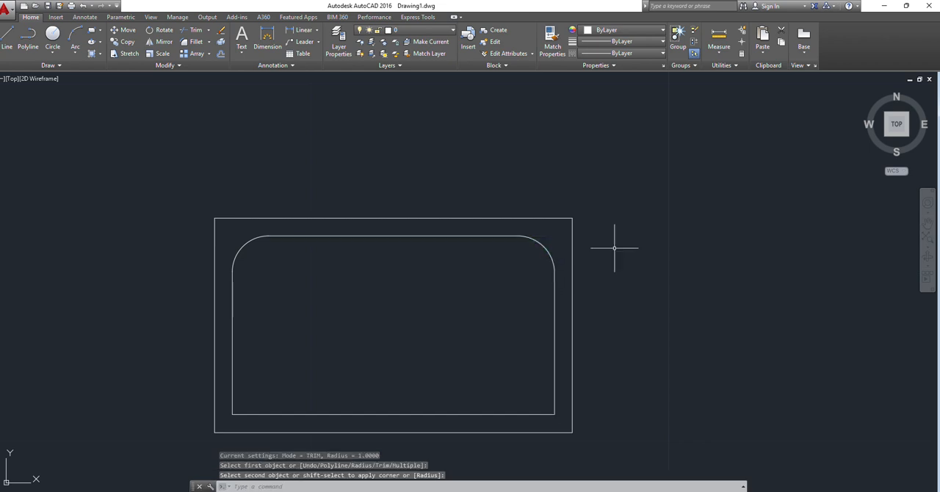
{"action": "key", "text": "Return"}
{"action": "left_click", "coordinate": [555, 380]}
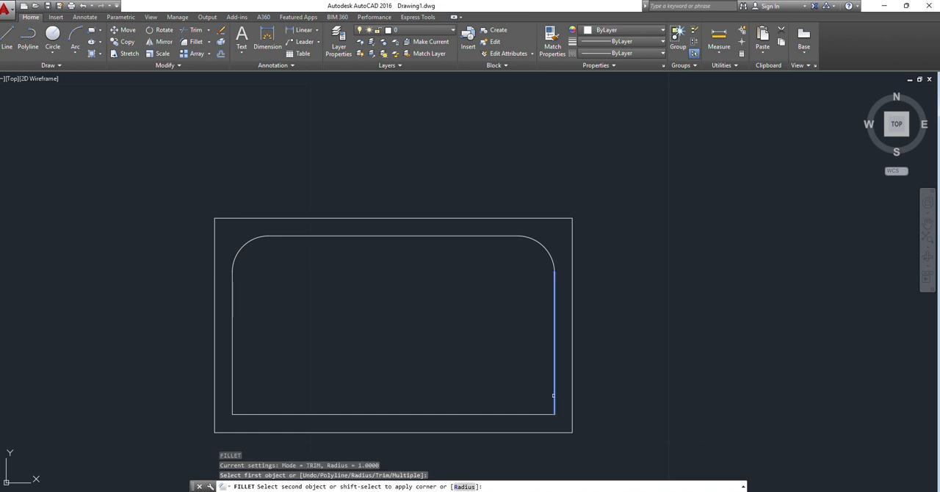
{"action": "left_click", "coordinate": [544, 414]}
{"action": "key", "text": "Return"}
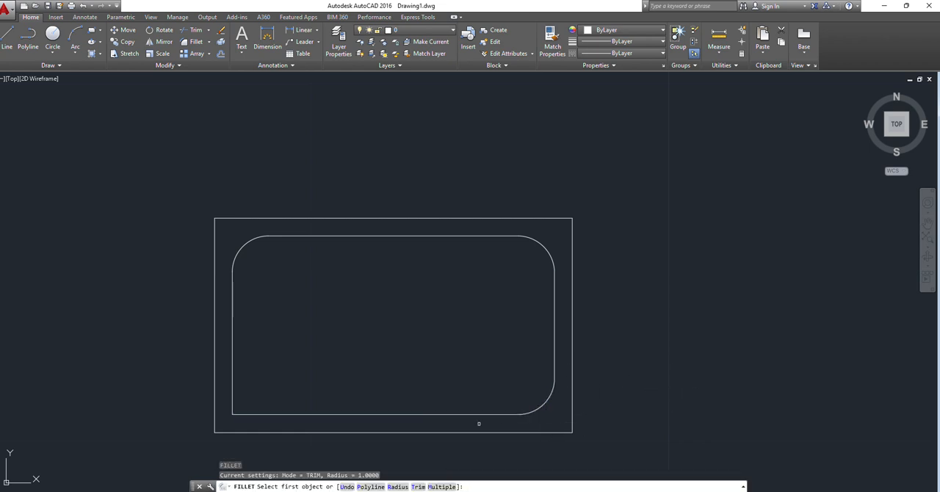
{"action": "left_click", "coordinate": [298, 415]}
{"action": "left_click", "coordinate": [235, 402]}
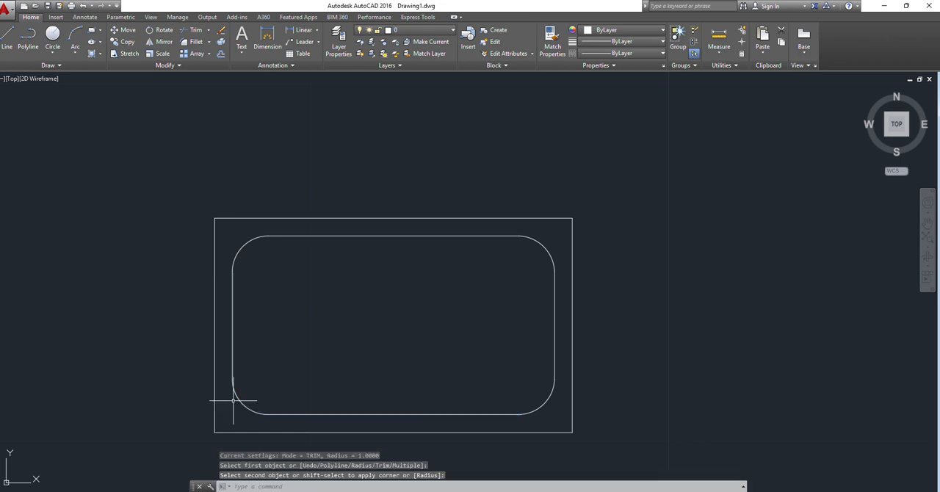
Step: Check the central circle in the PDF reference and draw a circle of radius 2 at the centre of the inner rectangle in AutoCAD
{"action": "key", "text": "Return"}
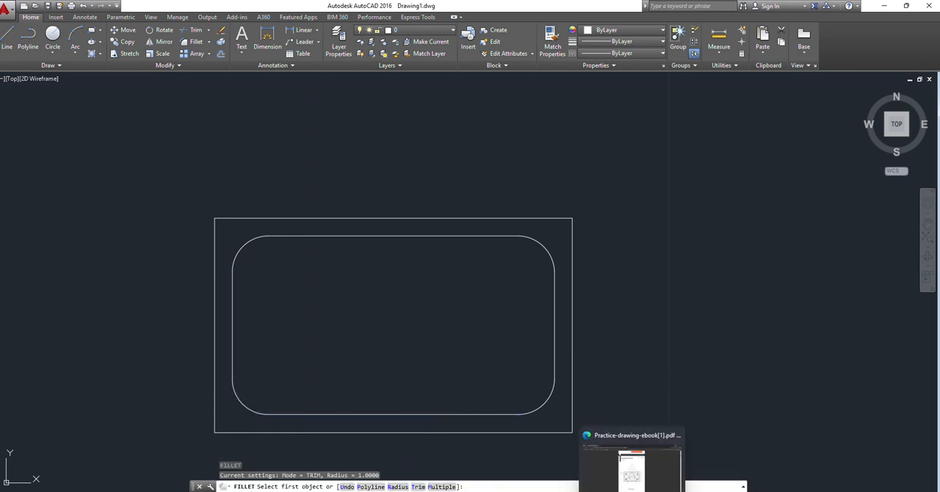
{"action": "left_click", "coordinate": [632, 491]}
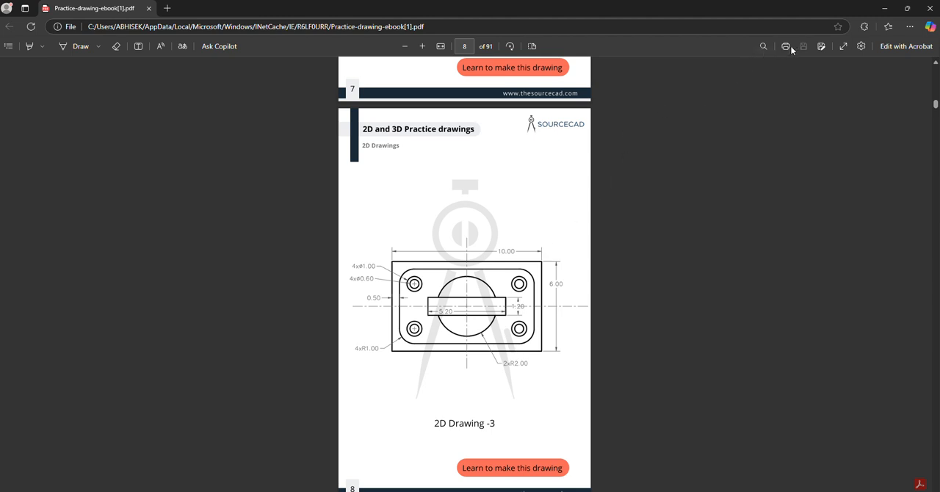
{"action": "left_click", "coordinate": [885, 8]}
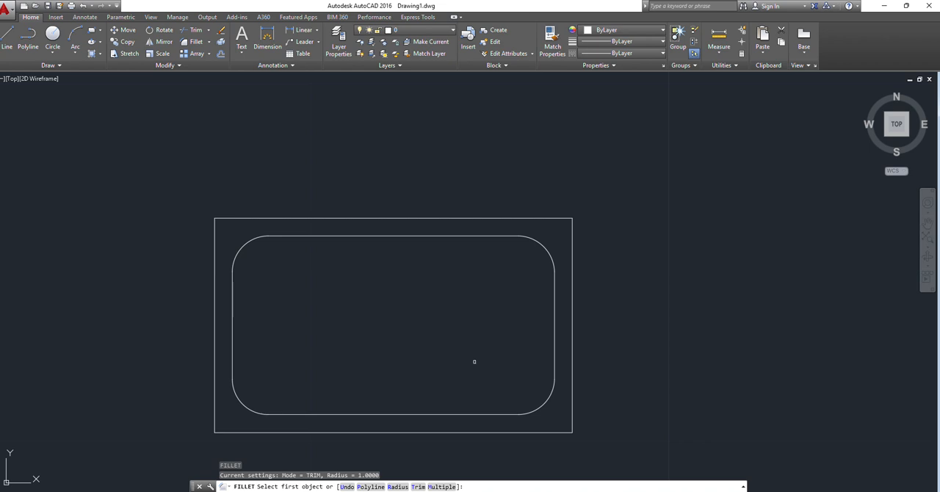
{"action": "key", "text": "Escape"}
{"action": "type", "text": "c"}
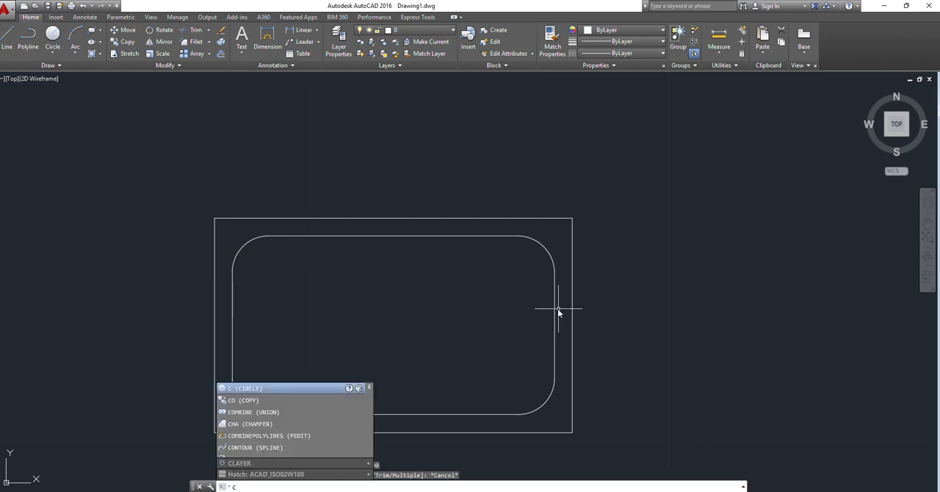
{"action": "key", "text": "Return"}
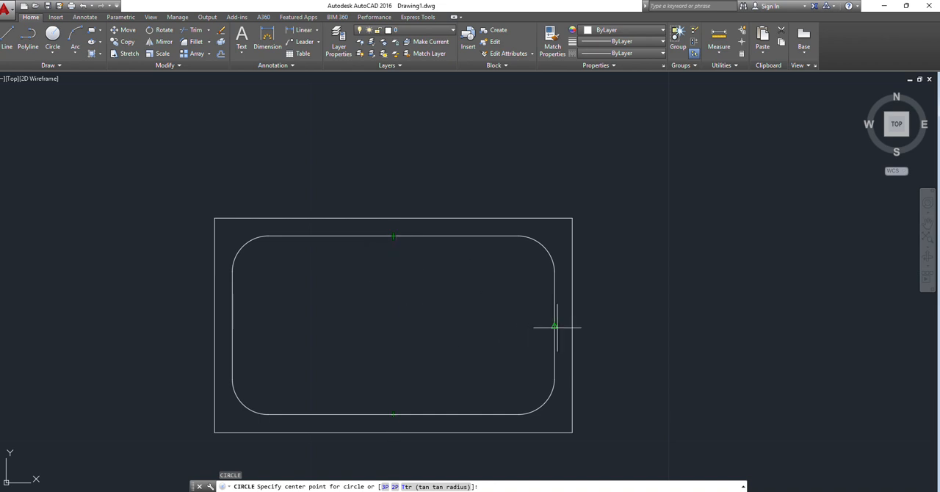
{"action": "left_click", "coordinate": [393, 326]}
{"action": "type", "text": "2"}
{"action": "key", "text": "Return"}
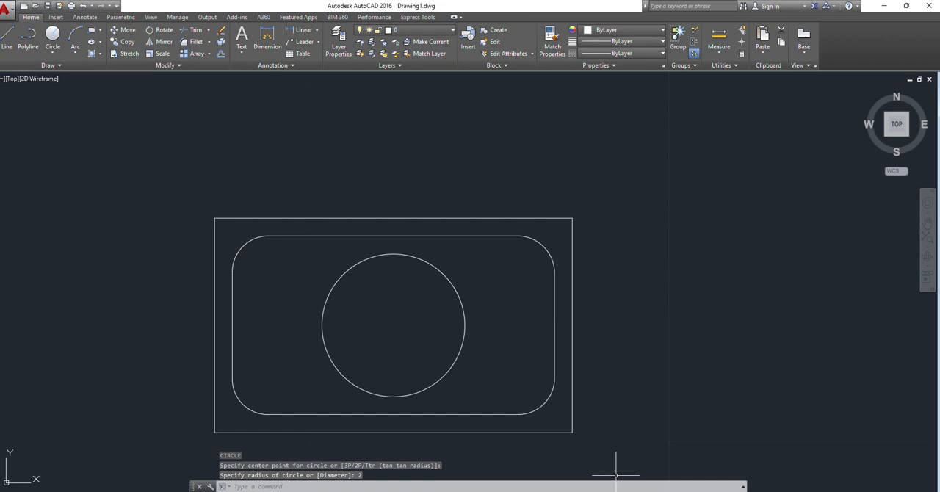
Step: Consult the PDF and draw a vertical line in AutoCAD between the midpoints of the inner outline's top and bottom edges
{"action": "key", "text": "alt+Tab"}
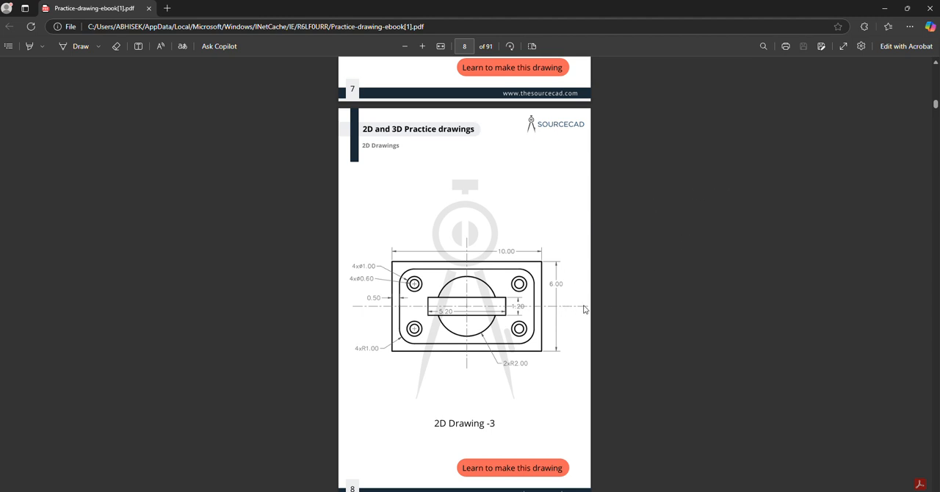
{"action": "left_click", "coordinate": [886, 9]}
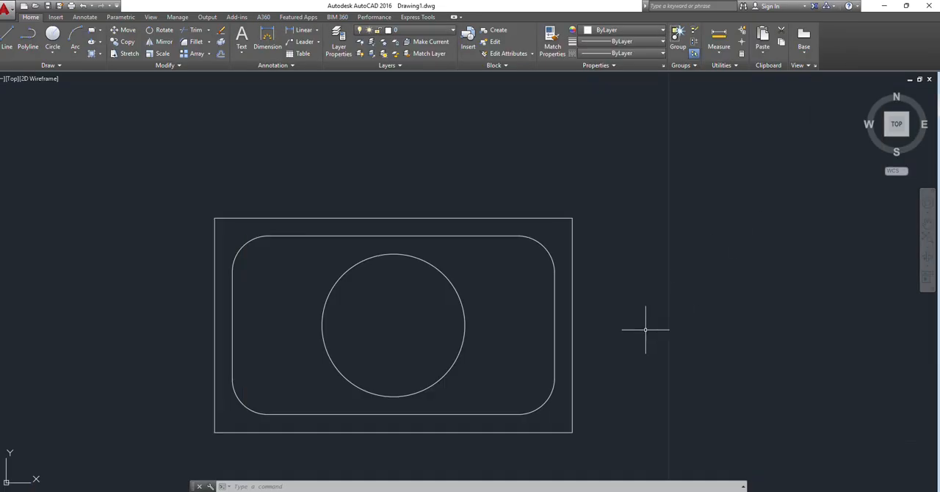
{"action": "type", "text": "l"}
{"action": "key", "text": "Return"}
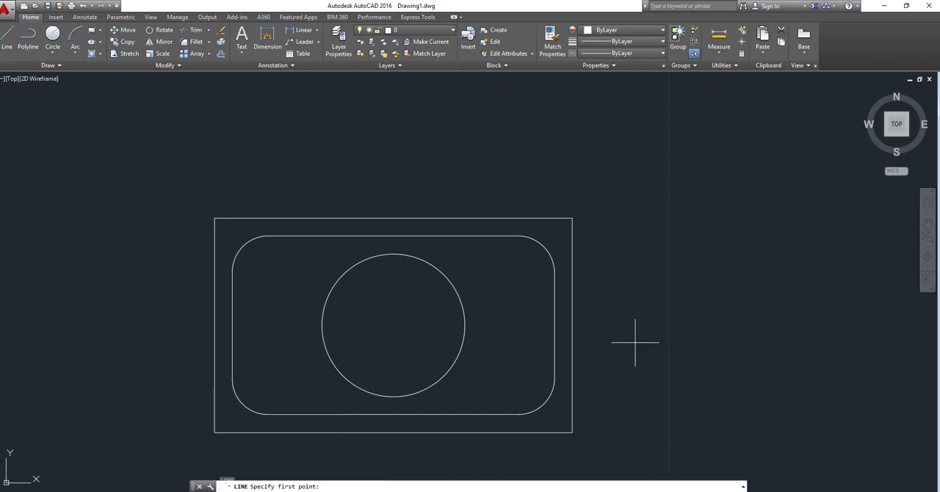
{"action": "left_click", "coordinate": [393, 236]}
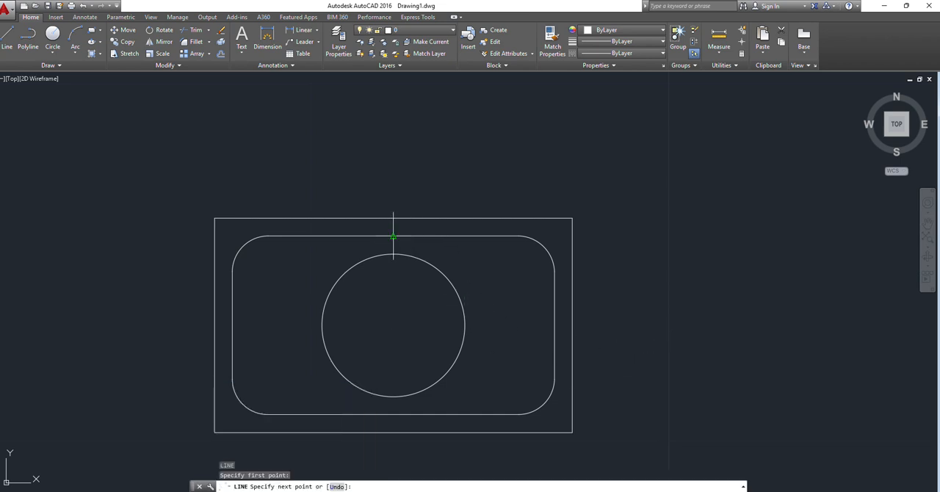
{"action": "left_click", "coordinate": [393, 415]}
{"action": "key", "text": "Return"}
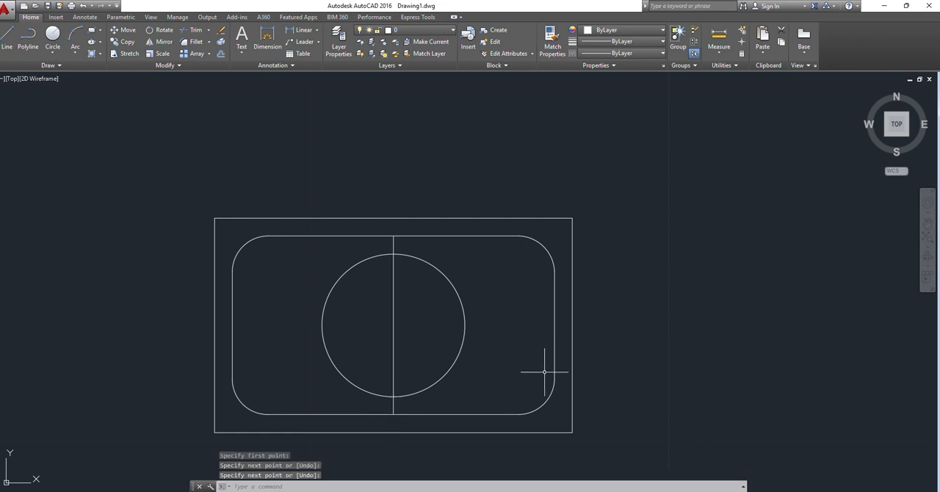
Step: Draw a horizontal line through the circle's centre, extending past the circle on both sides
{"action": "key", "text": "Return"}
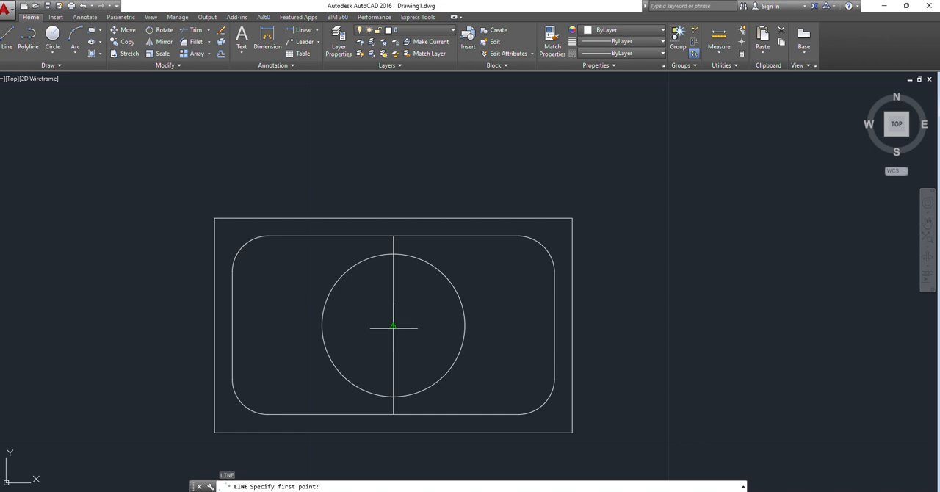
{"action": "left_click", "coordinate": [300, 324]}
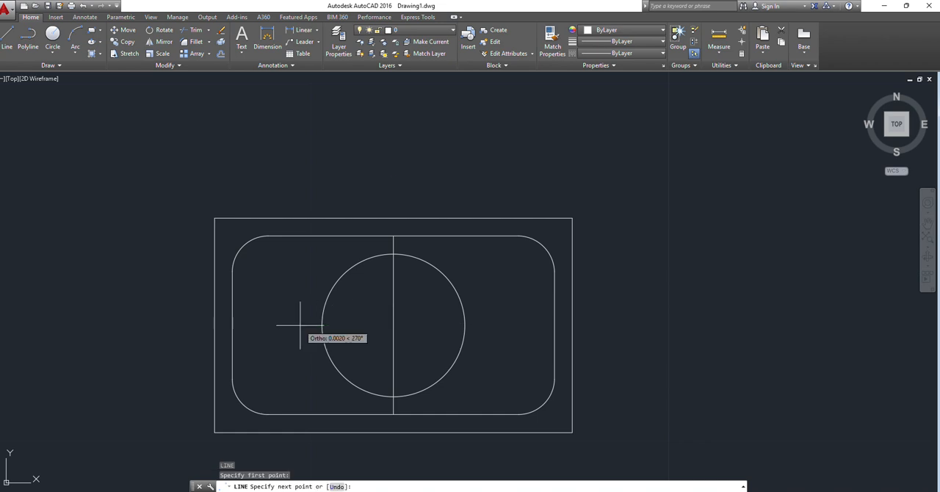
{"action": "left_click", "coordinate": [485, 325]}
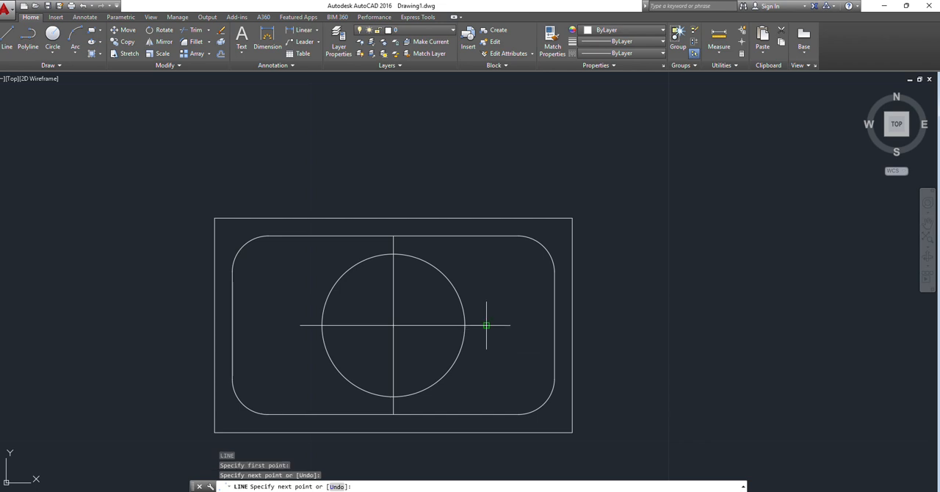
{"action": "key", "text": "Return"}
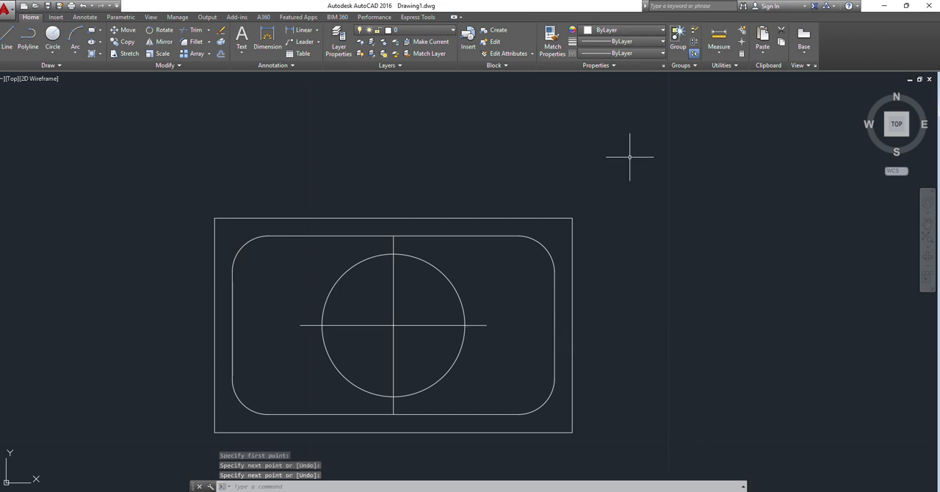
Step: Check the central bar's height in the PDF and offset the horizontal centre line by 0.6 below and above in AutoCAD
{"action": "left_click", "coordinate": [632, 491]}
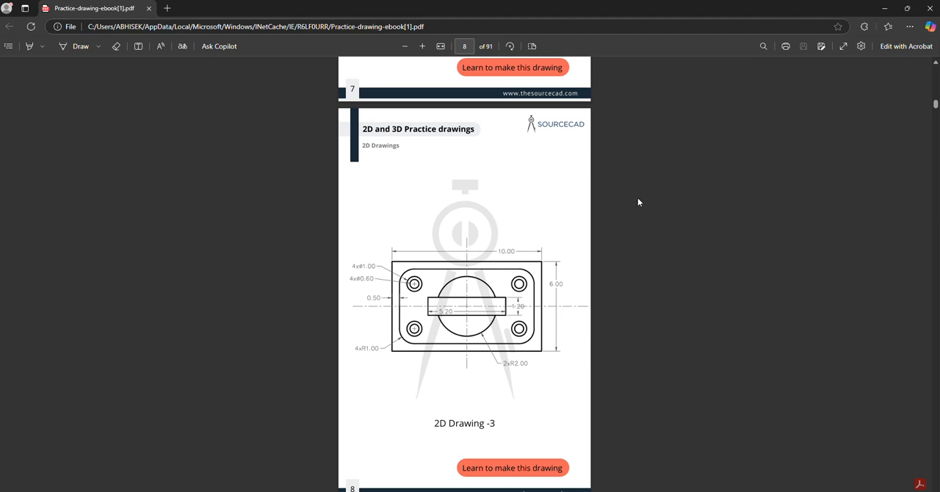
{"action": "left_click", "coordinate": [884, 8]}
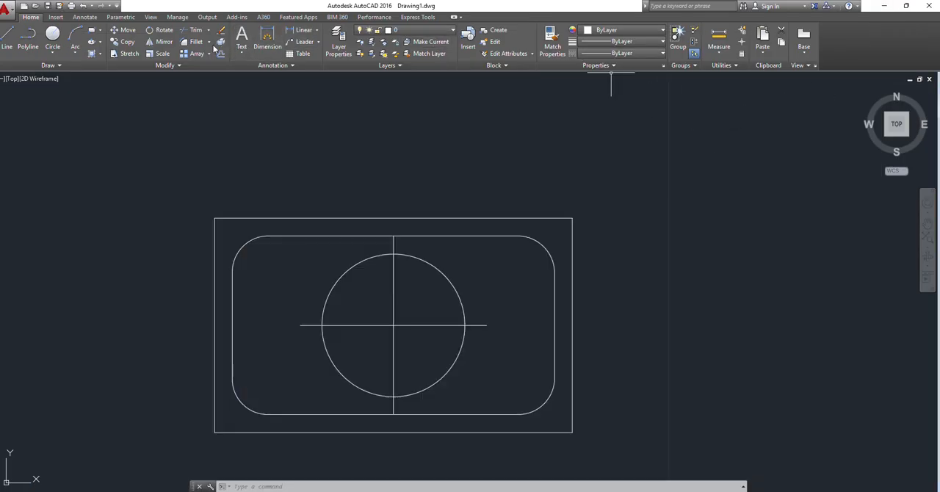
{"action": "type", "text": "o"}
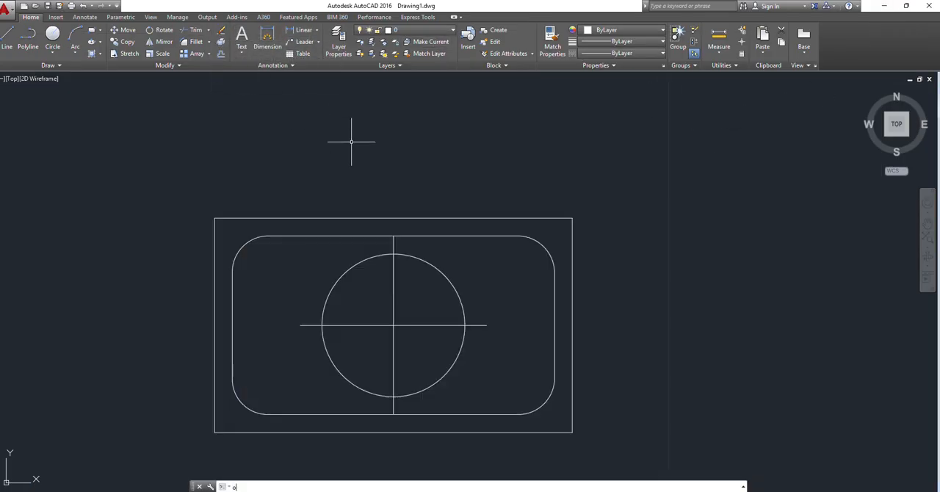
{"action": "type", "text": "f"}
{"action": "key", "text": "Return"}
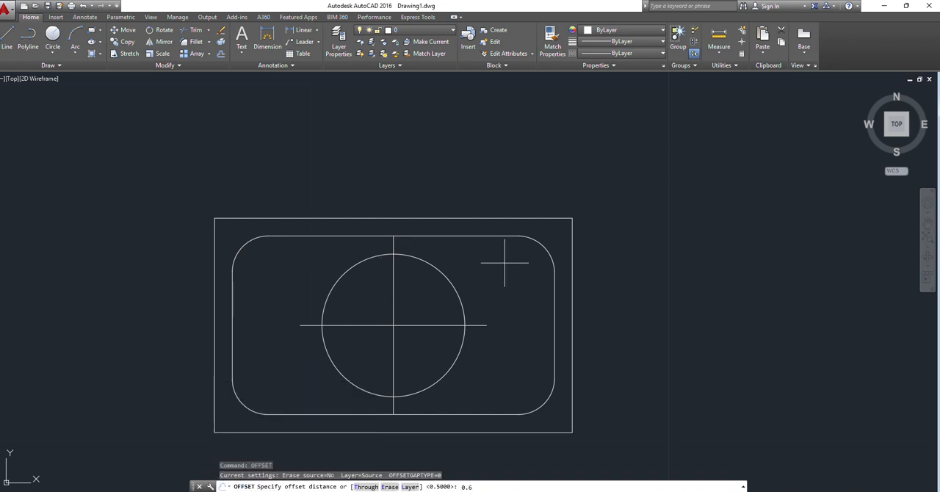
{"action": "type", "text": "0.6"}
{"action": "key", "text": "Return"}
{"action": "left_click", "coordinate": [426, 325]}
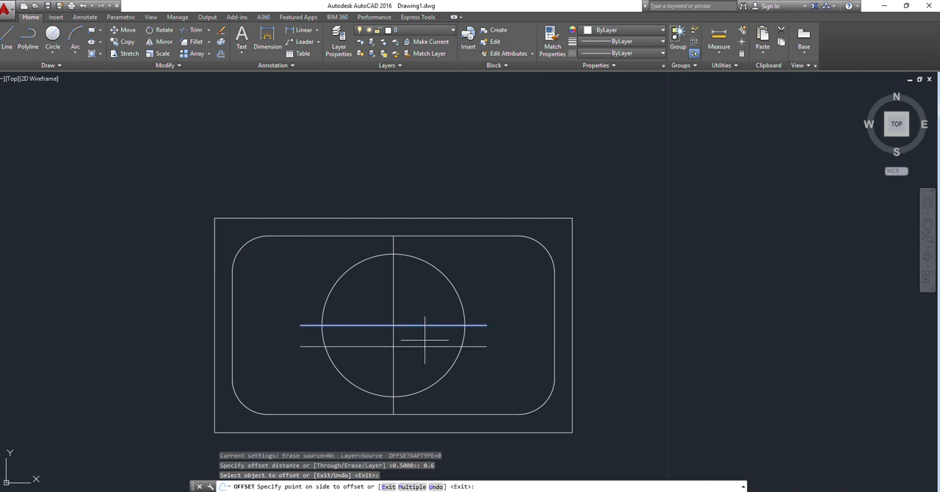
{"action": "left_click", "coordinate": [424, 341]}
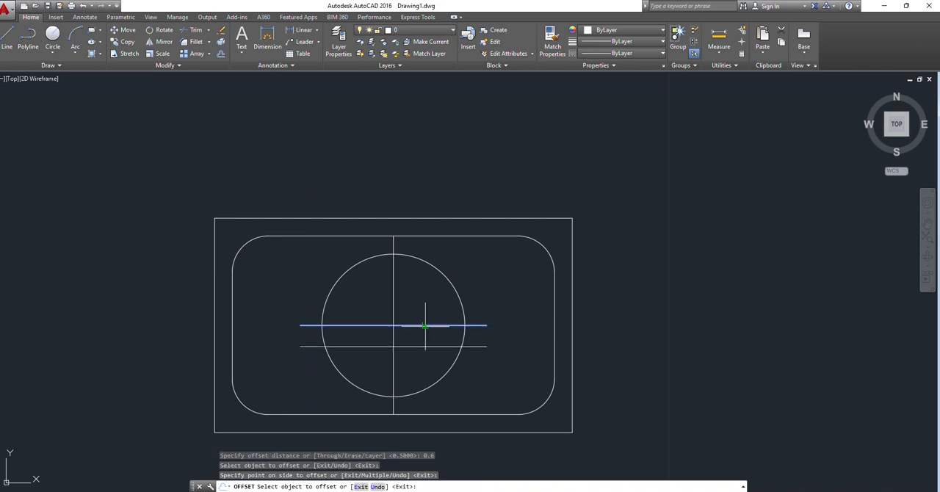
{"action": "left_click", "coordinate": [425, 324]}
{"action": "left_click", "coordinate": [430, 312]}
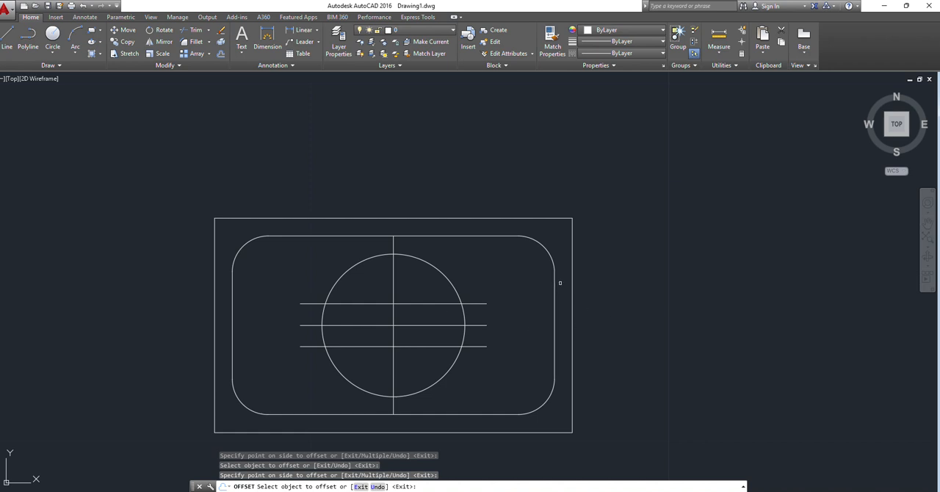
{"action": "key", "text": "Escape"}
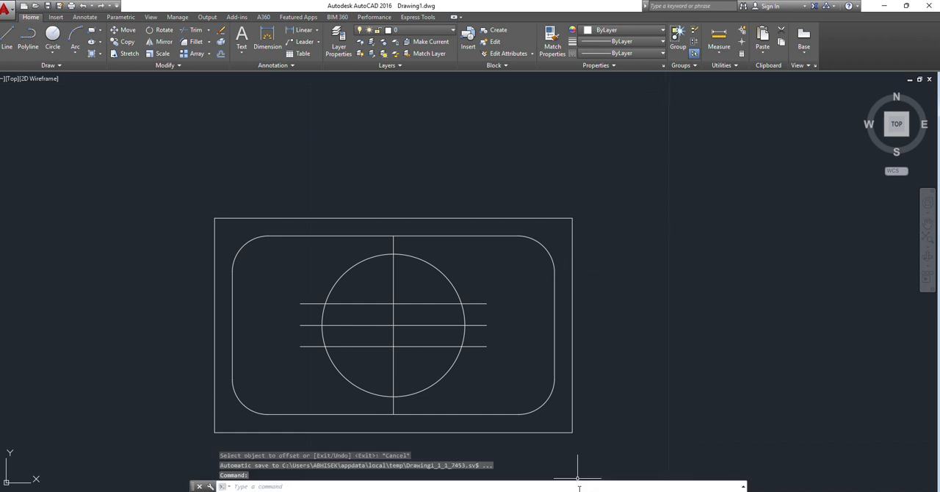
Step: Check the central bar's length in the PDF and offset the vertical centre line by 2.60 to the right and left in AutoCAD
{"action": "left_click", "coordinate": [625, 463]}
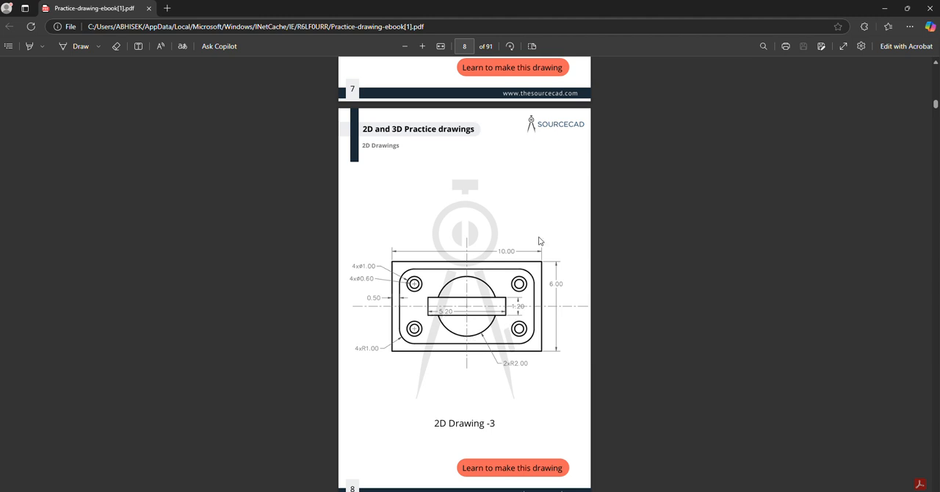
{"action": "left_click", "coordinate": [886, 9]}
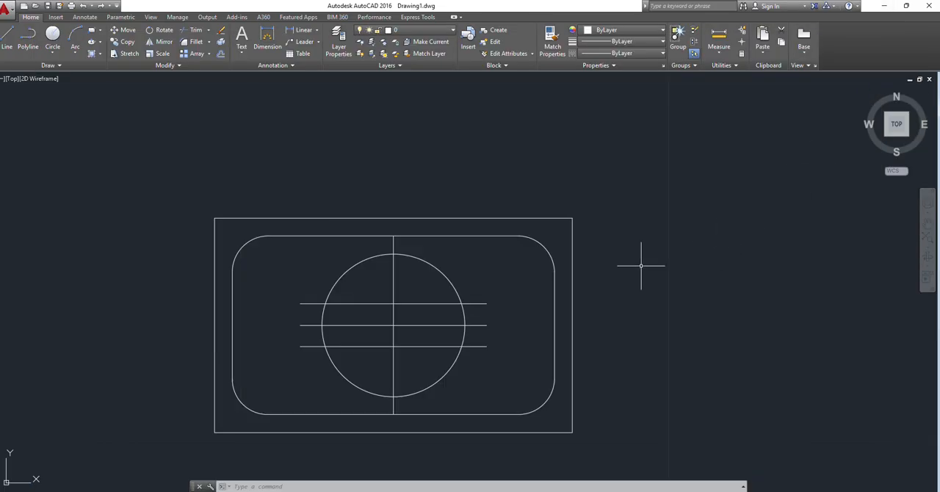
{"action": "type", "text": "b"}
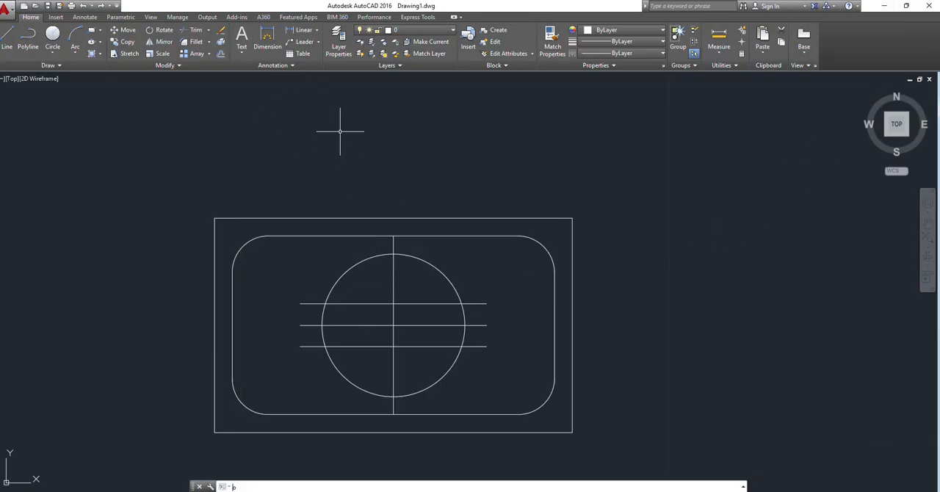
{"action": "key", "text": "Return"}
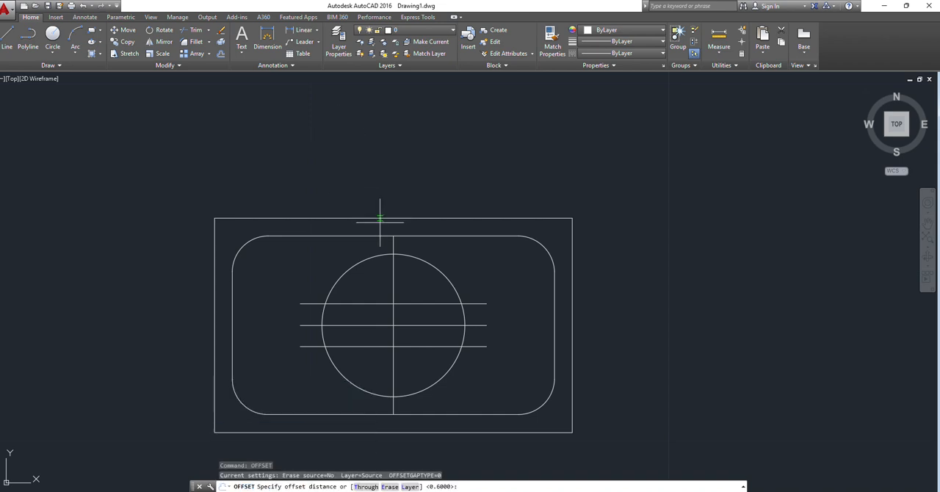
{"action": "type", "text": "2.6"}
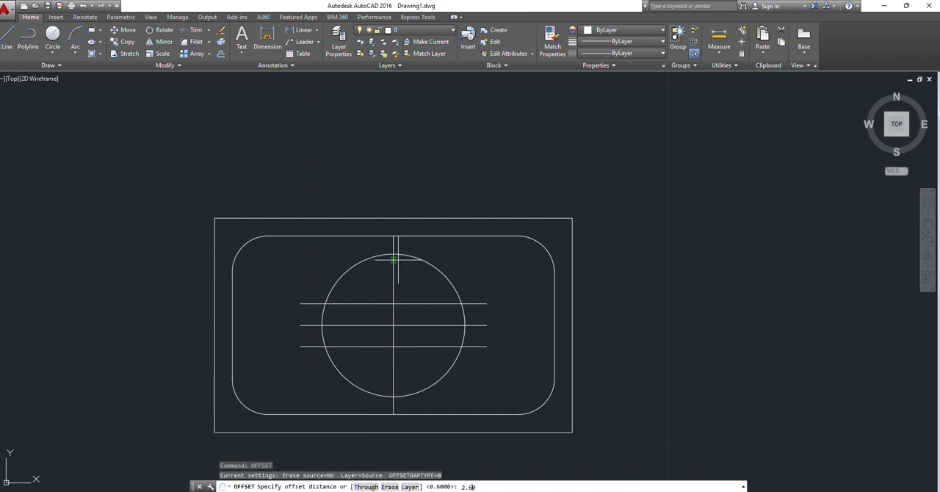
{"action": "key", "text": "Return"}
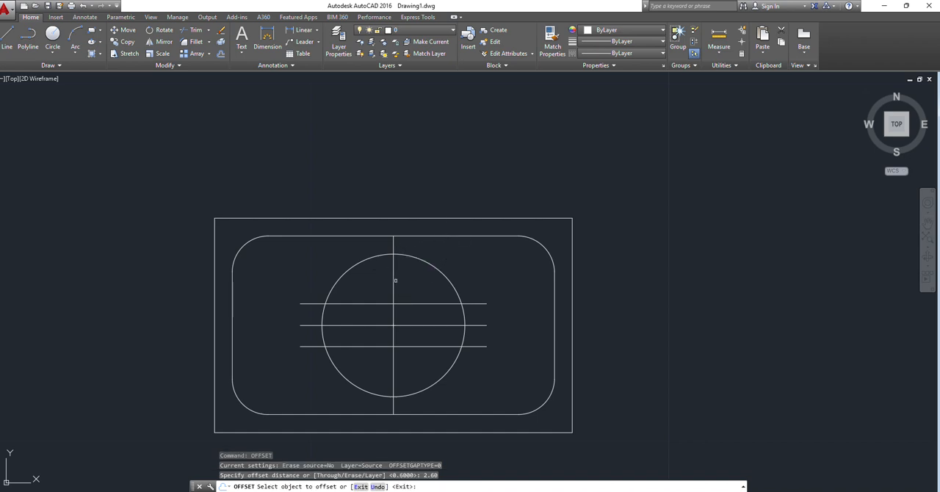
{"action": "left_click", "coordinate": [395, 274]}
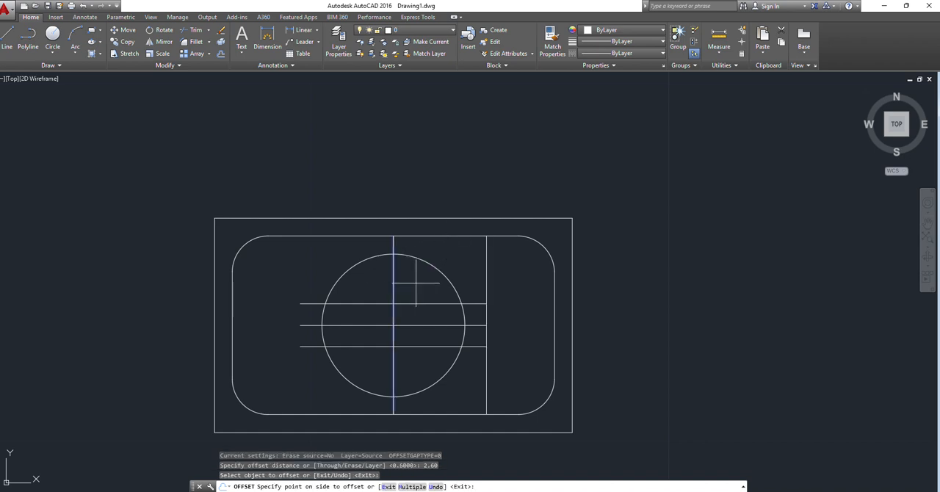
{"action": "left_click", "coordinate": [416, 283]}
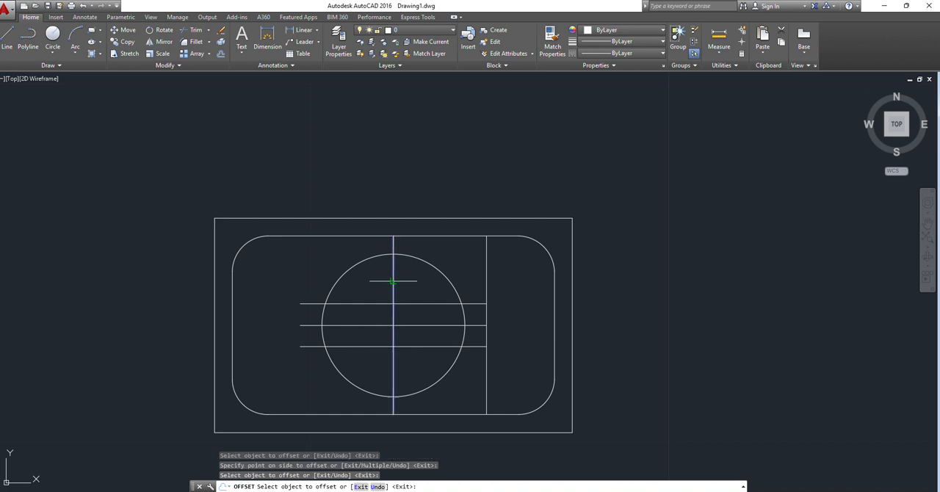
{"action": "left_click", "coordinate": [392, 281]}
{"action": "left_click", "coordinate": [329, 280]}
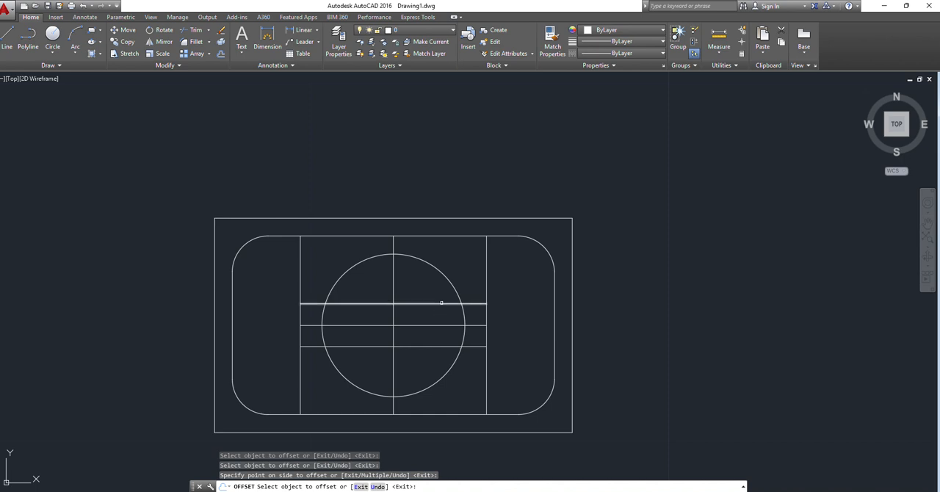
{"action": "key", "text": "Escape"}
{"action": "key", "text": "Escape"}
{"action": "scroll", "coordinate": [348, 304], "scroll_direction": "down", "scroll_amount": 4}
{"action": "scroll", "coordinate": [343, 306], "scroll_direction": "up", "scroll_amount": 4}
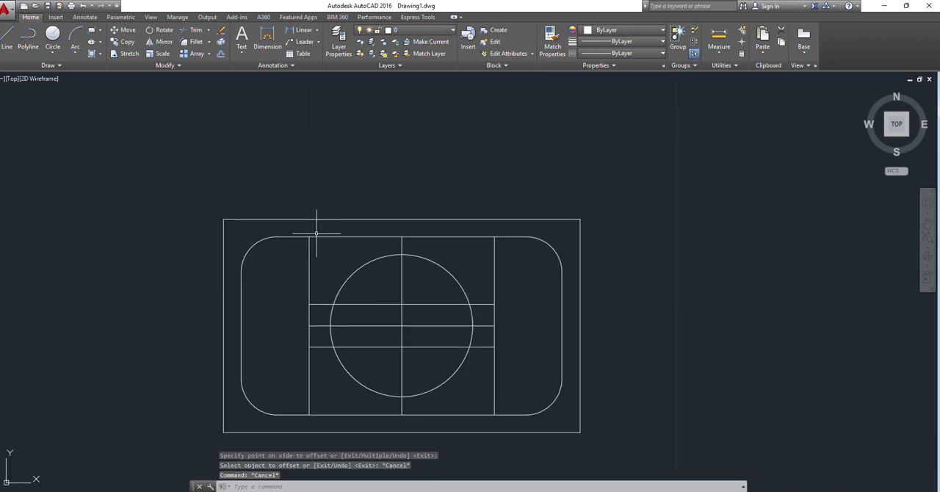
{"action": "type", "text": "tr"}
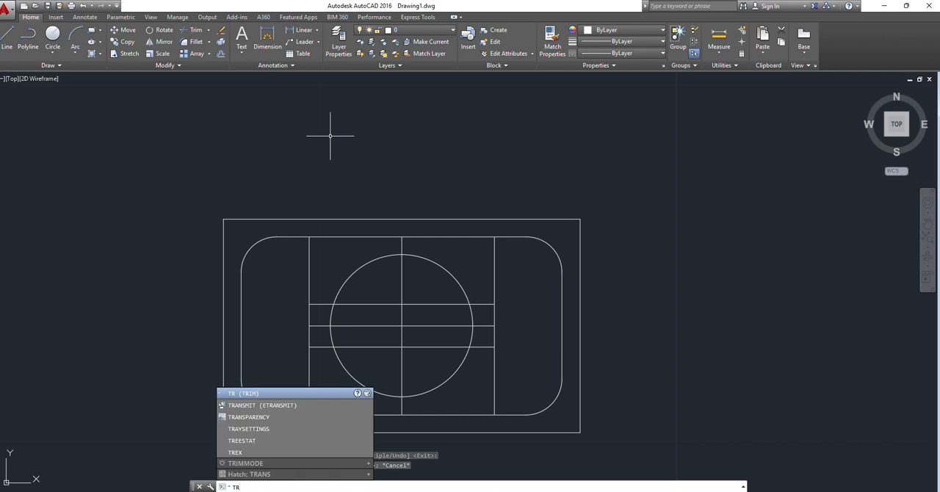
{"action": "key", "text": "Return"}
{"action": "key", "text": "Return"}
{"action": "left_click", "coordinate": [301, 251]}
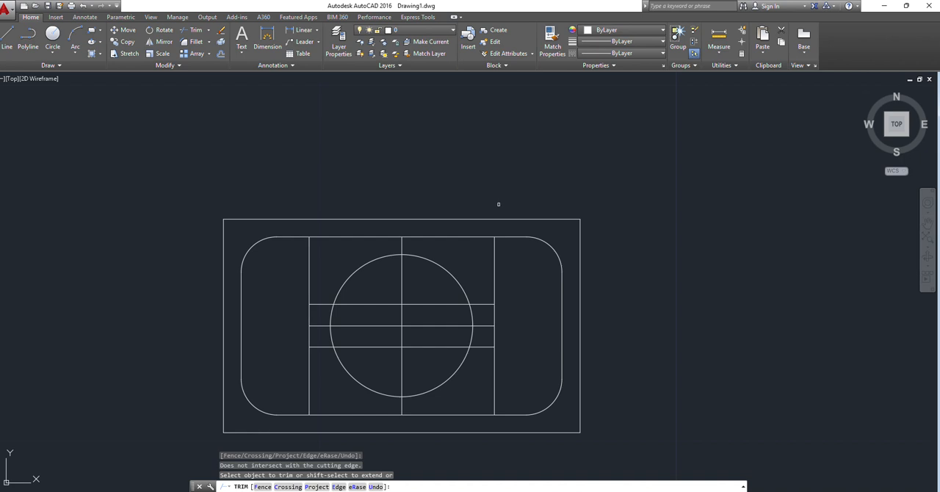
{"action": "key", "text": "Escape"}
{"action": "key", "text": "Escape"}
{"action": "key", "text": "Escape"}
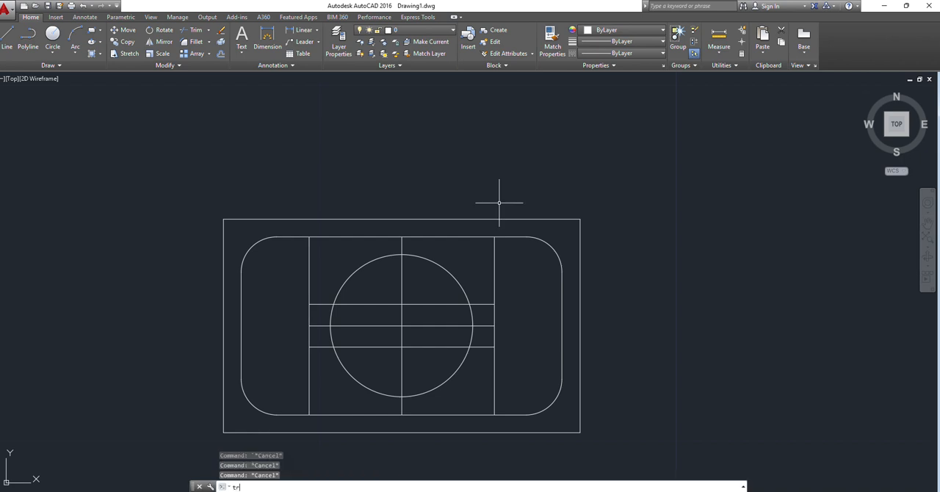
Step: Trim the right offset line above and below the central bar, using all objects as cutting edges
{"action": "key", "text": "Return"}
{"action": "key", "text": "Return"}
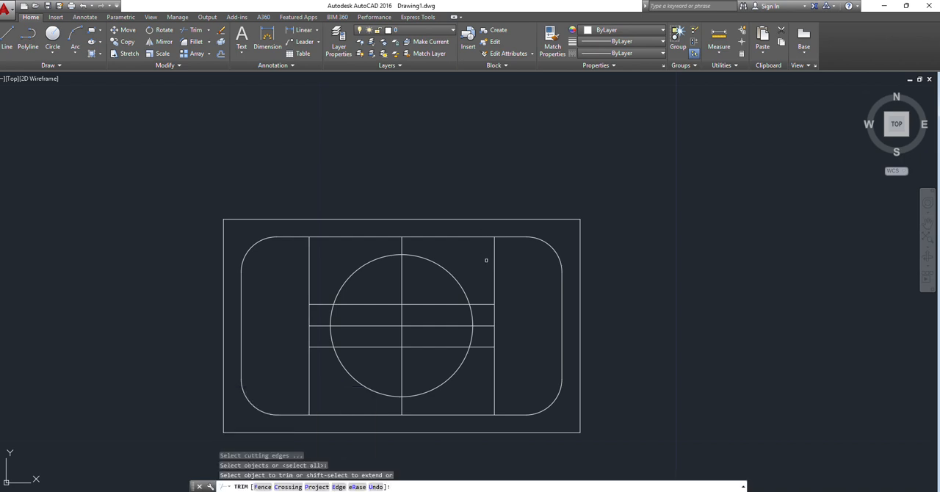
{"action": "left_click", "coordinate": [494, 259]}
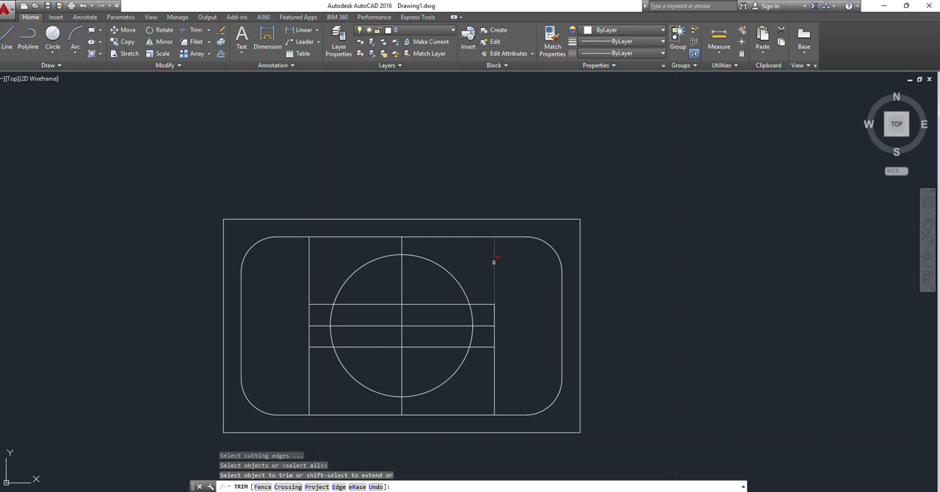
{"action": "left_click", "coordinate": [494, 370]}
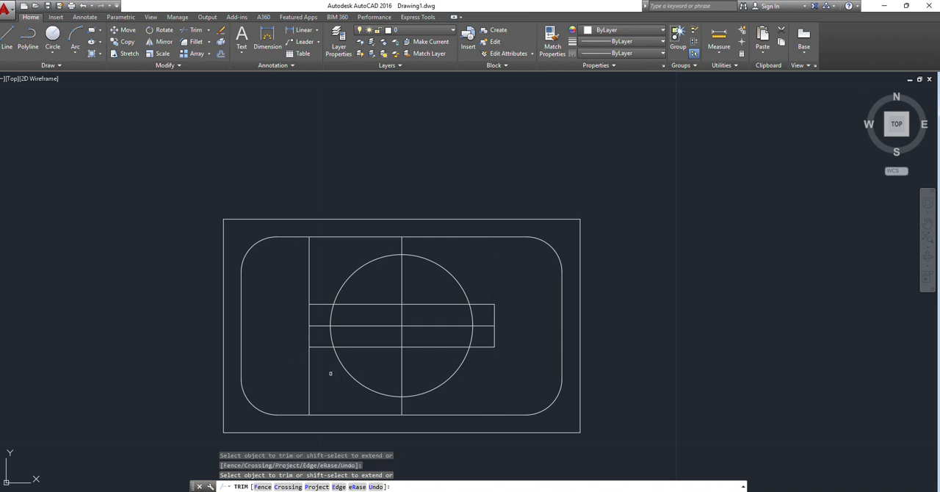
Step: Try to trim the left offset line at the bar and undo the accidental trim of the bar's top edge
{"action": "left_click", "coordinate": [307, 365]}
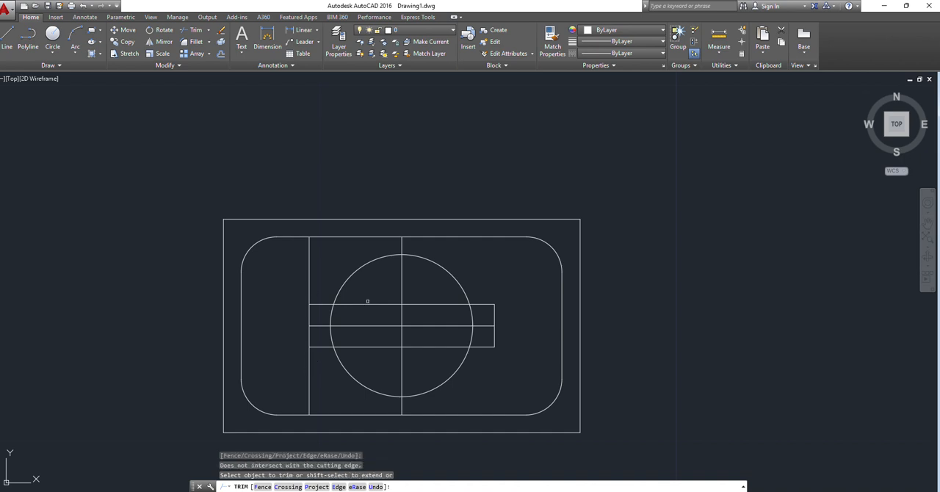
{"action": "left_click", "coordinate": [313, 305]}
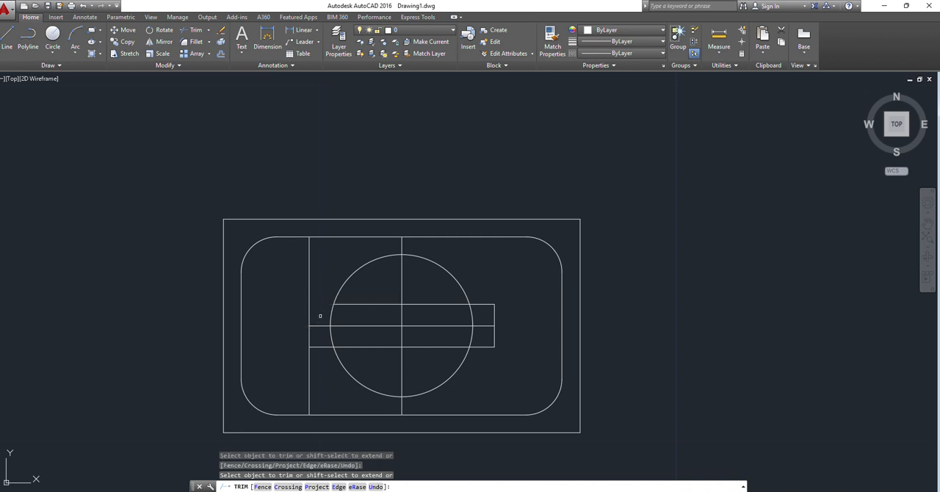
{"action": "key", "text": "ctrl+z"}
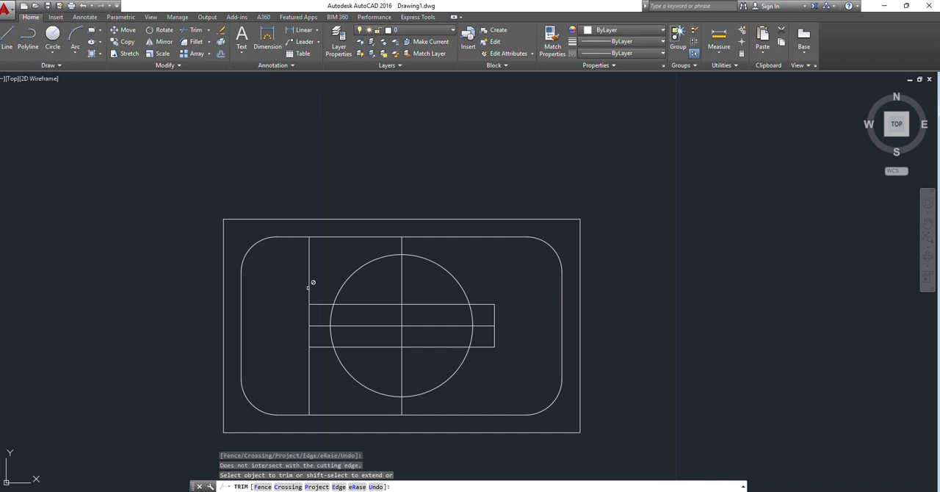
{"action": "key", "text": "Escape"}
Step: Replace the left offset line with a vertical line closing the bar's left end, and delete the horizontal centre line
{"action": "left_click", "coordinate": [310, 285]}
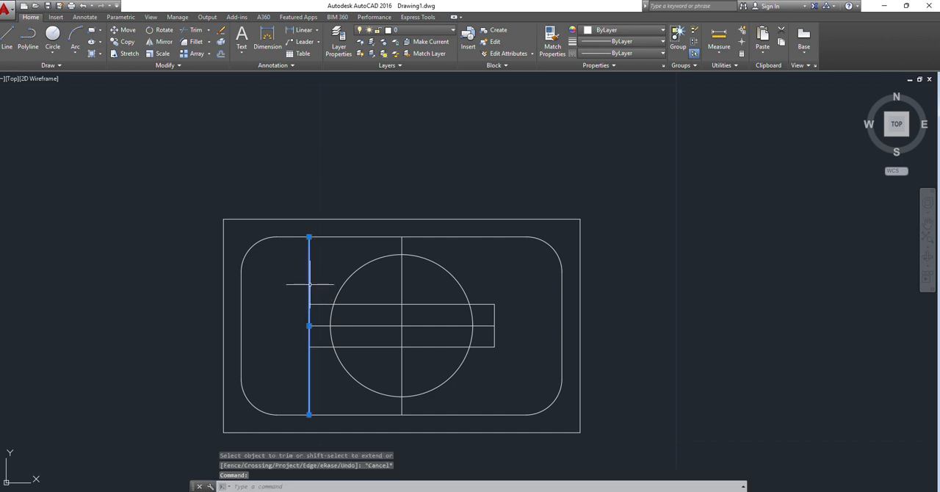
{"action": "key", "text": "Delete"}
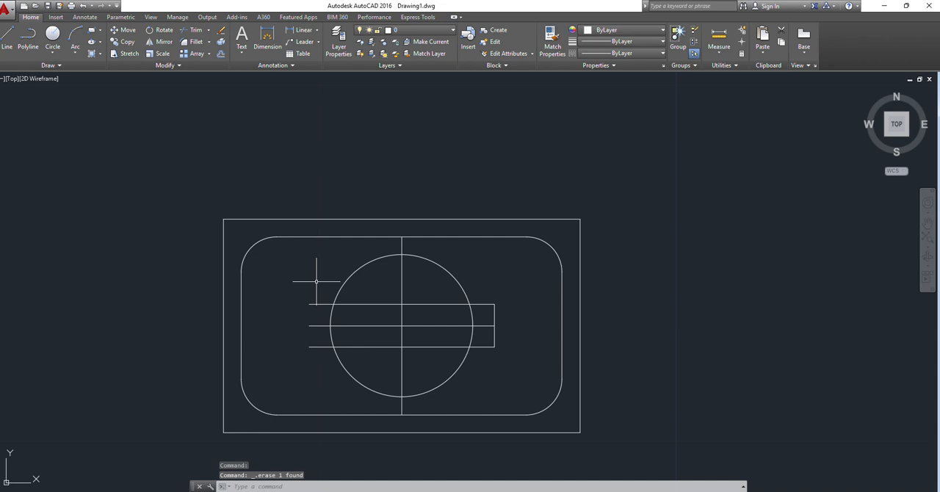
{"action": "type", "text": "l"}
{"action": "key", "text": "Return"}
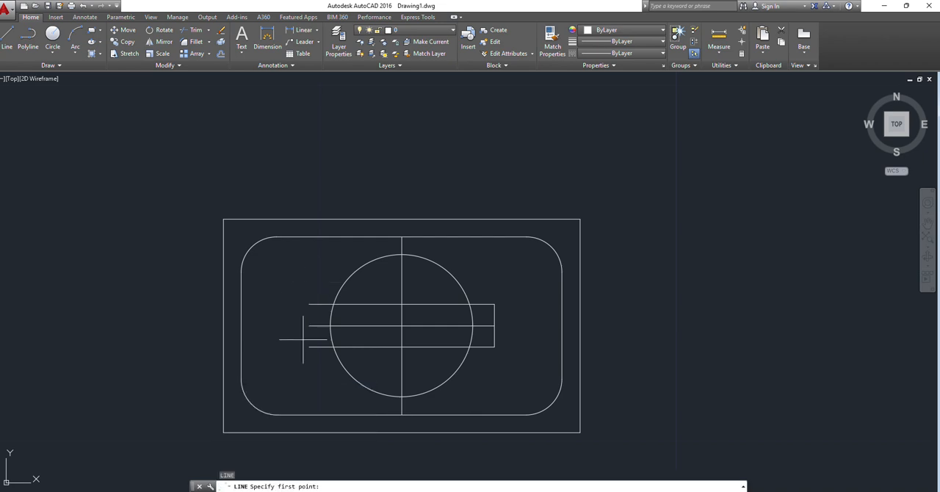
{"action": "left_click", "coordinate": [310, 346]}
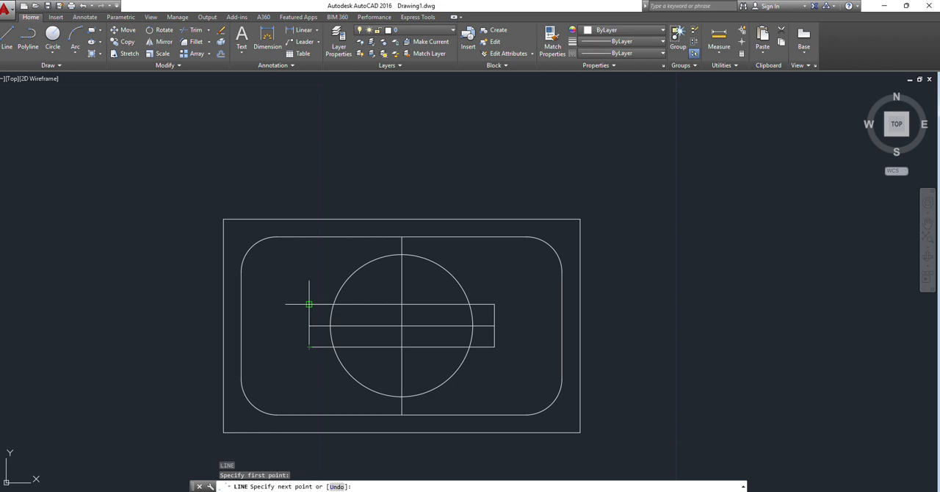
{"action": "left_click", "coordinate": [310, 304]}
{"action": "key", "text": "Escape"}
{"action": "key", "text": "Escape"}
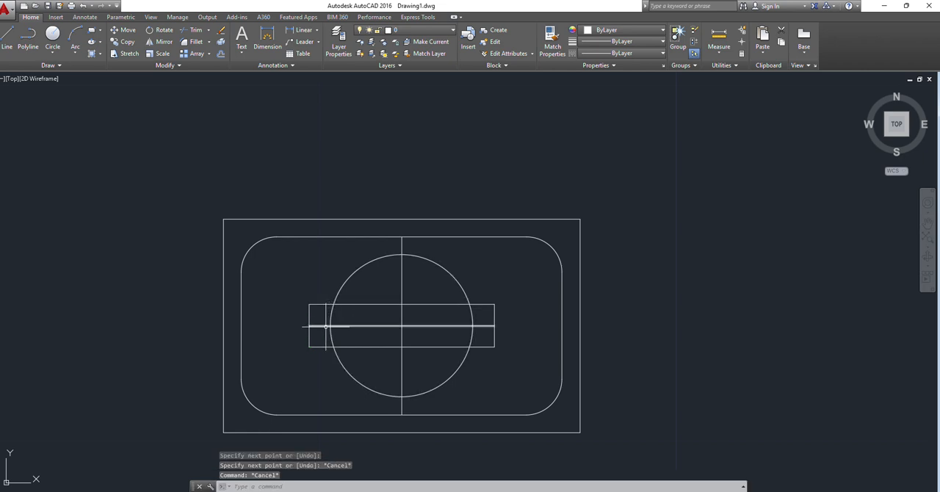
{"action": "left_click", "coordinate": [326, 326]}
{"action": "key", "text": "Delete"}
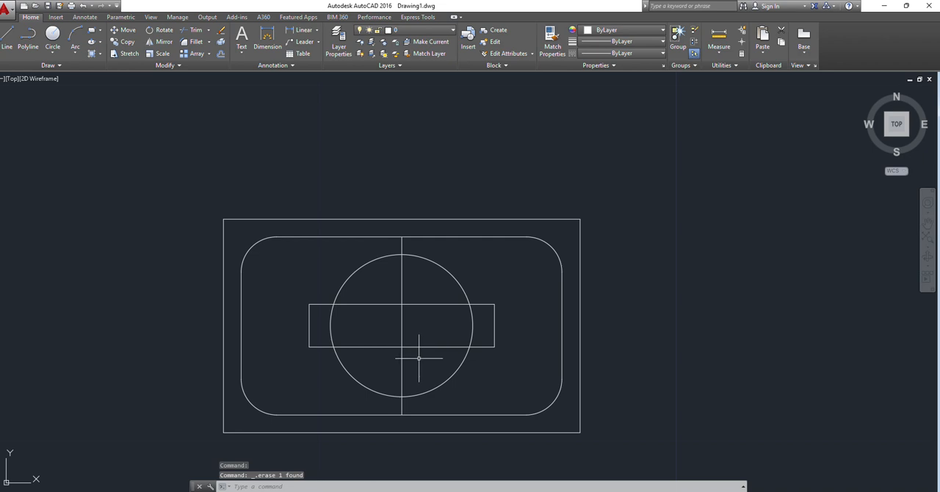
Step: Check the corner hole sizes in the PDF and draw a circle of radius 0.5 at the upper-left fillet's centre in AutoCAD
{"action": "mouse_move", "coordinate": [632, 491]}
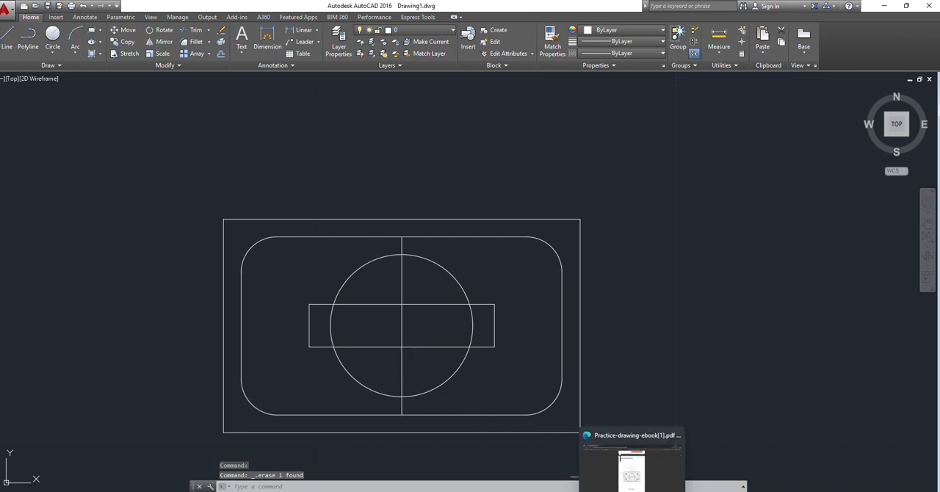
{"action": "left_click", "coordinate": [632, 470]}
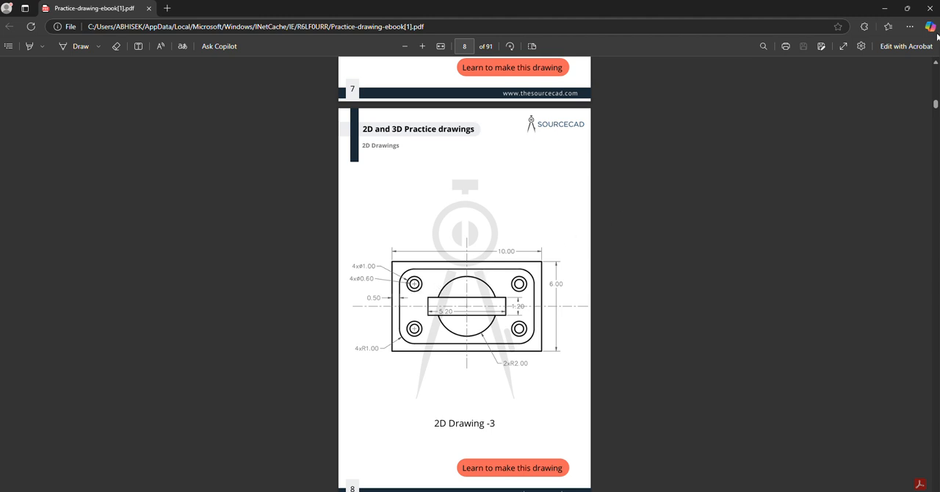
{"action": "left_click", "coordinate": [885, 8]}
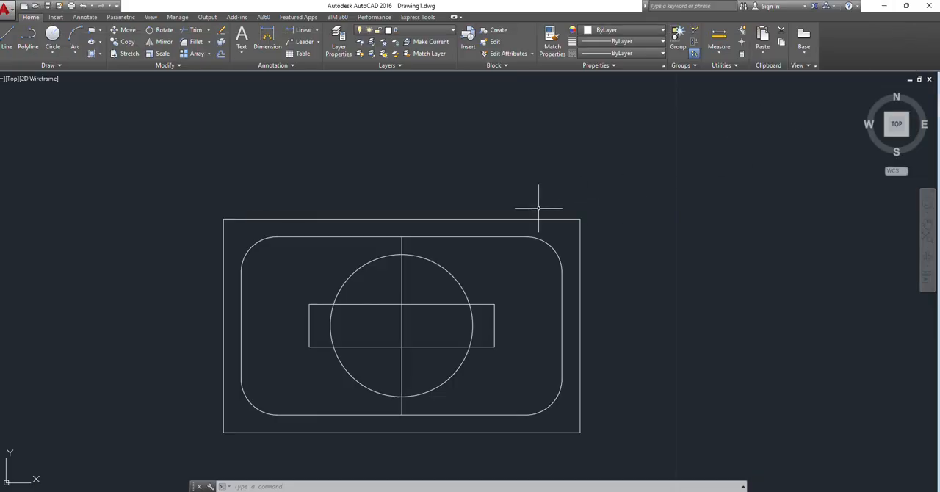
{"action": "type", "text": "c"}
{"action": "key", "text": "Return"}
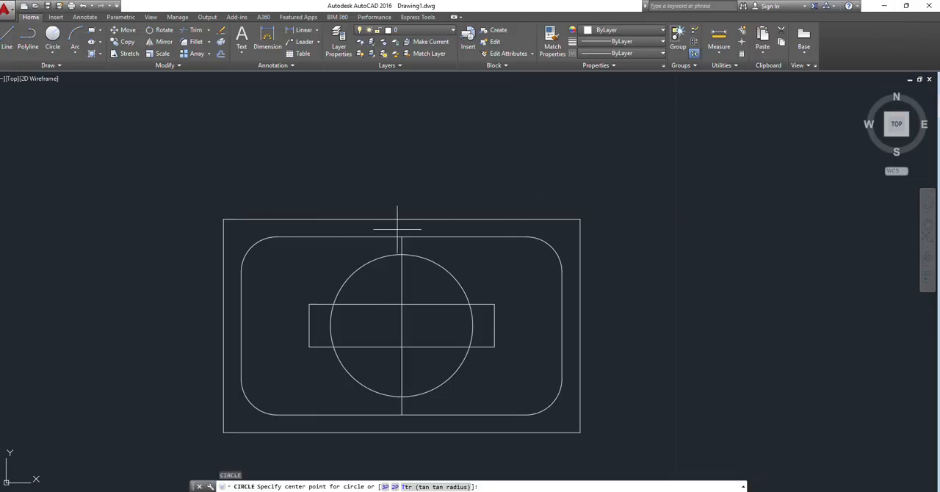
{"action": "left_click", "coordinate": [277, 272]}
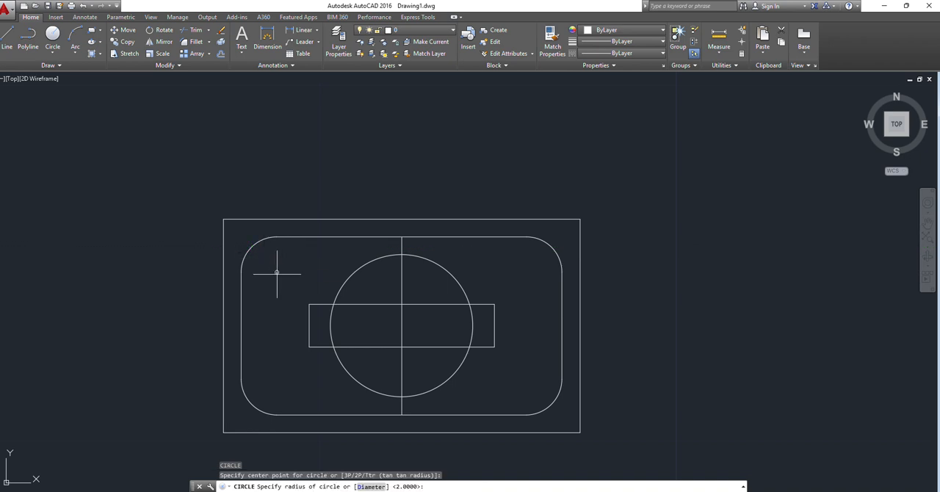
{"action": "type", "text": "0.5"}
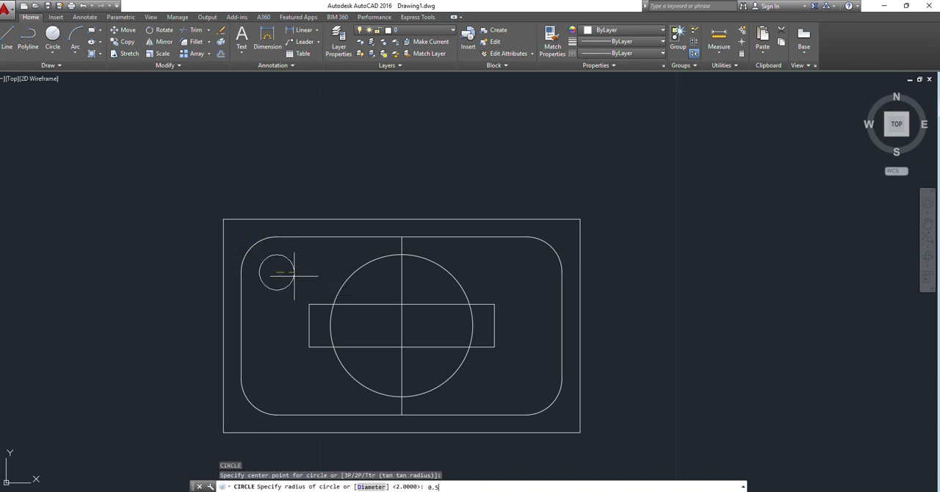
{"action": "key", "text": "Return"}
{"action": "key", "text": "Return"}
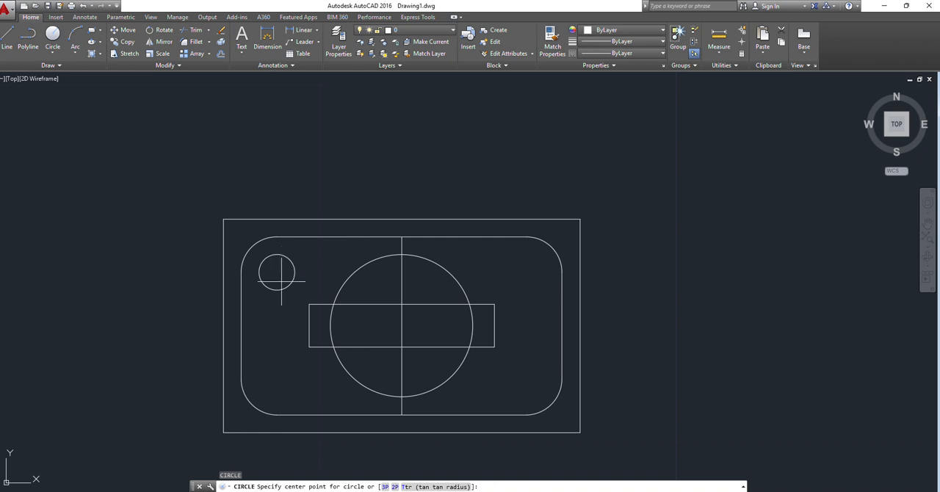
Step: Draw a concentric circle of radius 0.3 inside the upper-left corner circle
{"action": "left_click", "coordinate": [277, 273]}
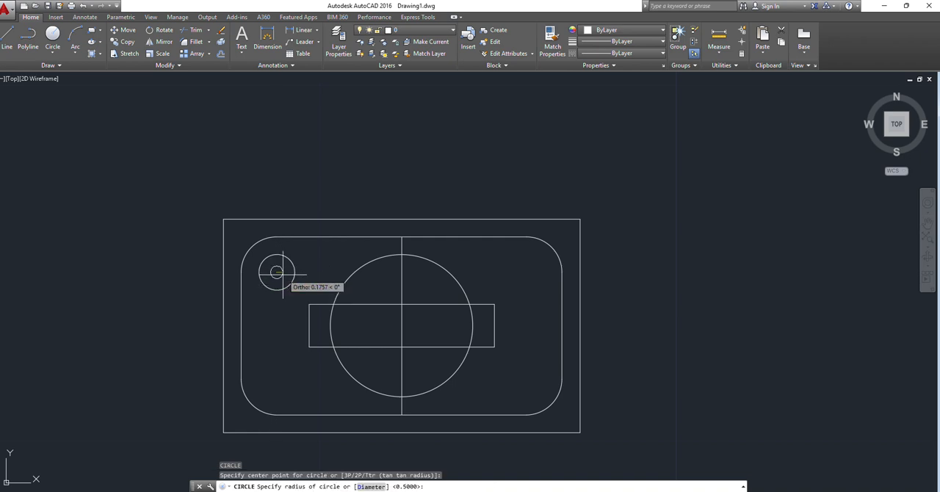
{"action": "type", "text": "0.3"}
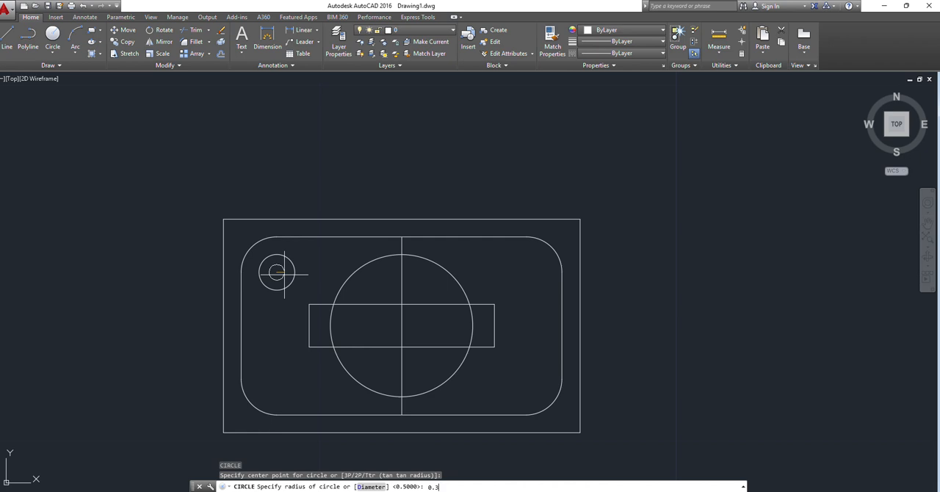
{"action": "key", "text": "Return"}
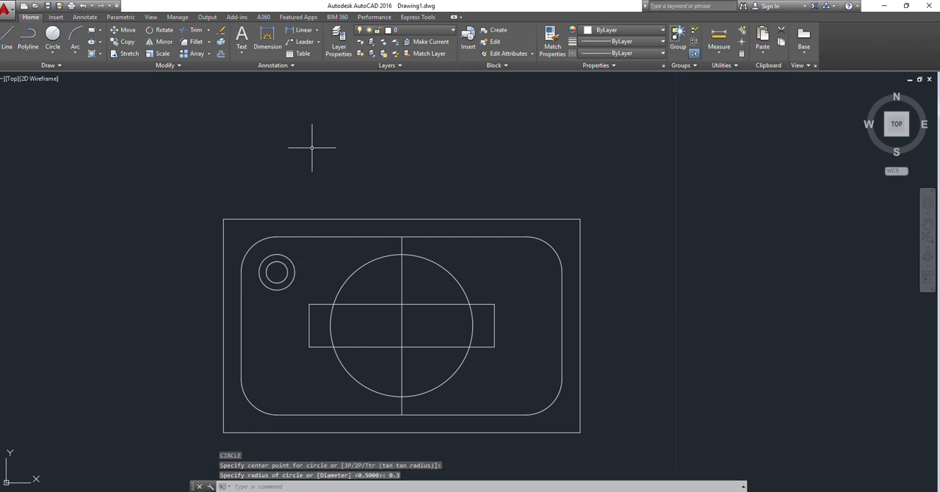
Step: Draw a horizontal centre line between the midpoints of the rounded rectangle's left and right sides
{"action": "type", "text": "l"}
{"action": "key", "text": "Return"}
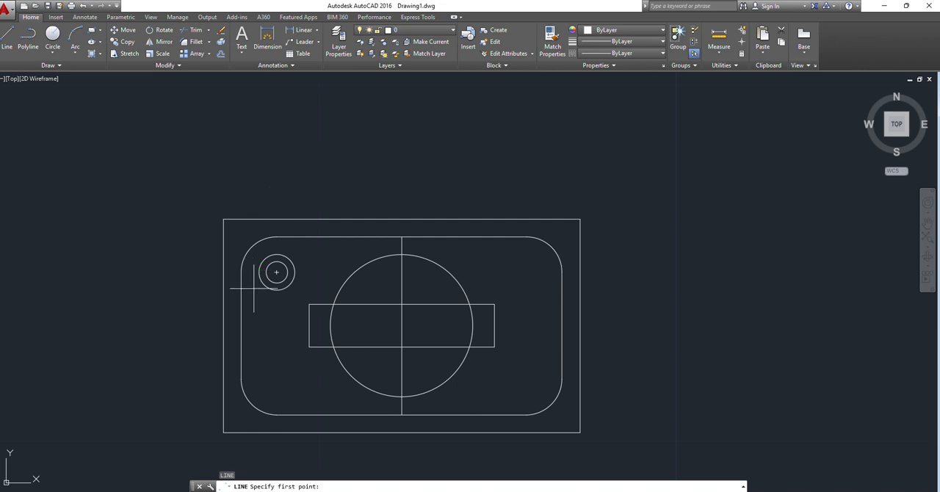
{"action": "left_click", "coordinate": [241, 325]}
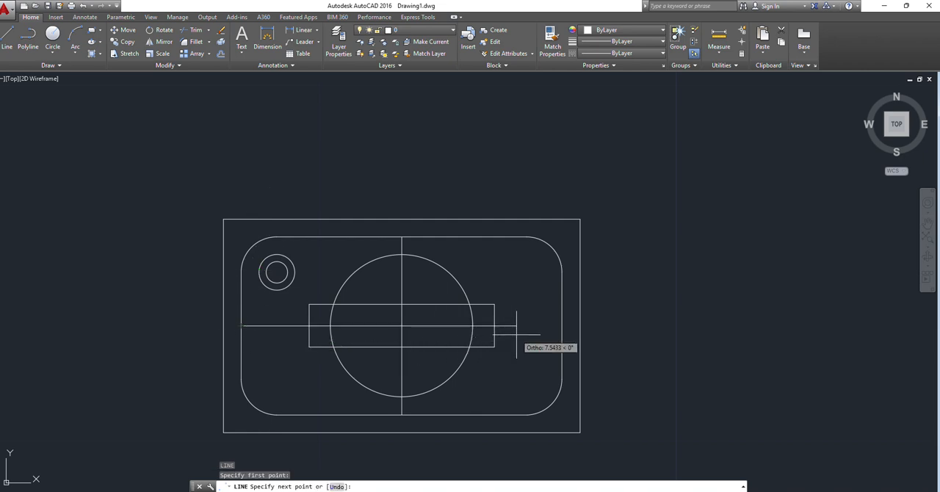
{"action": "left_click", "coordinate": [562, 325]}
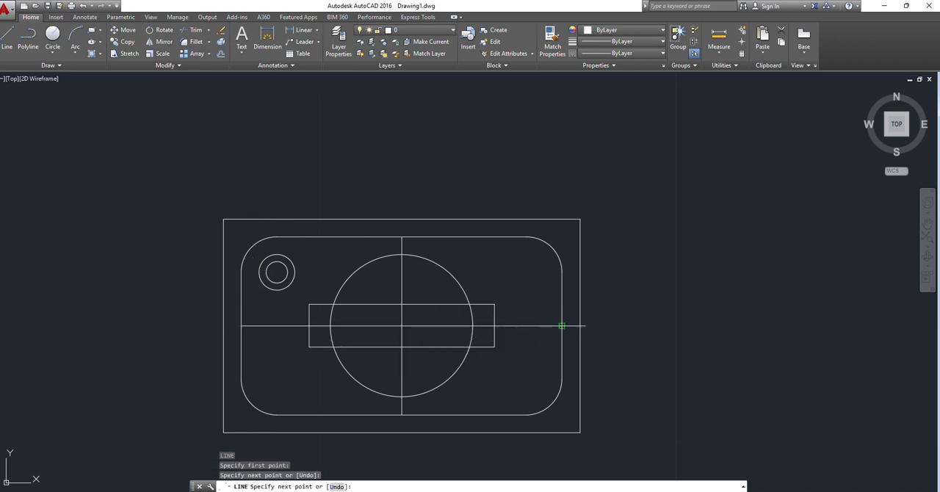
{"action": "key", "text": "Return"}
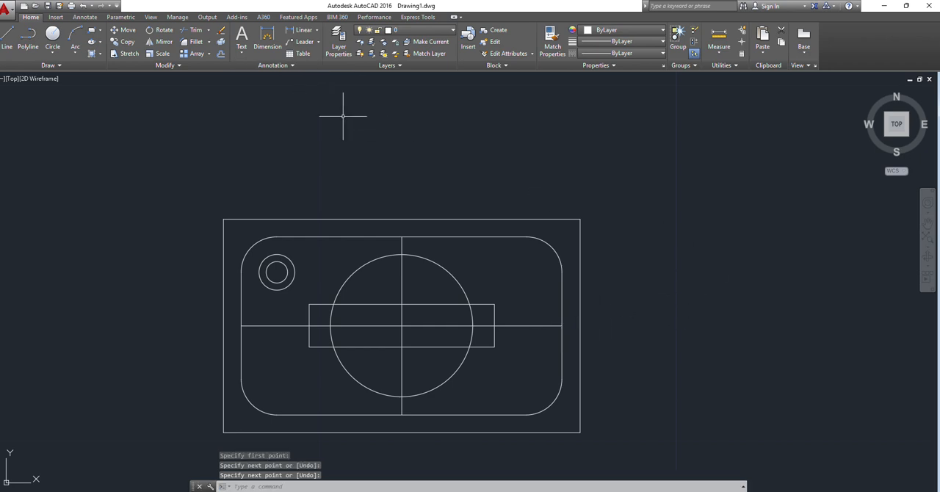
Step: Mirror the upper-left pair of concentric circles about the vertical centre line, keeping the source circles
{"action": "type", "text": "mi"}
{"action": "key", "text": "Return"}
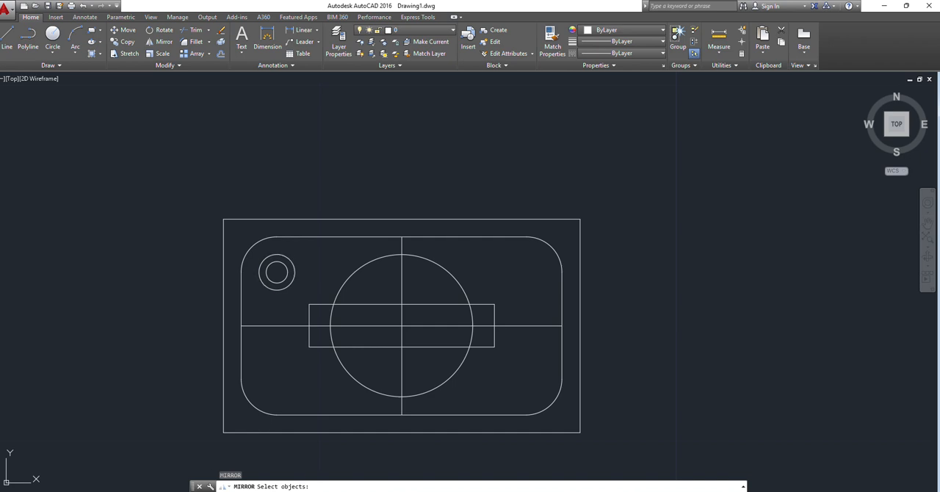
{"action": "left_click", "coordinate": [294, 267]}
{"action": "left_click", "coordinate": [287, 271]}
{"action": "key", "text": "Return"}
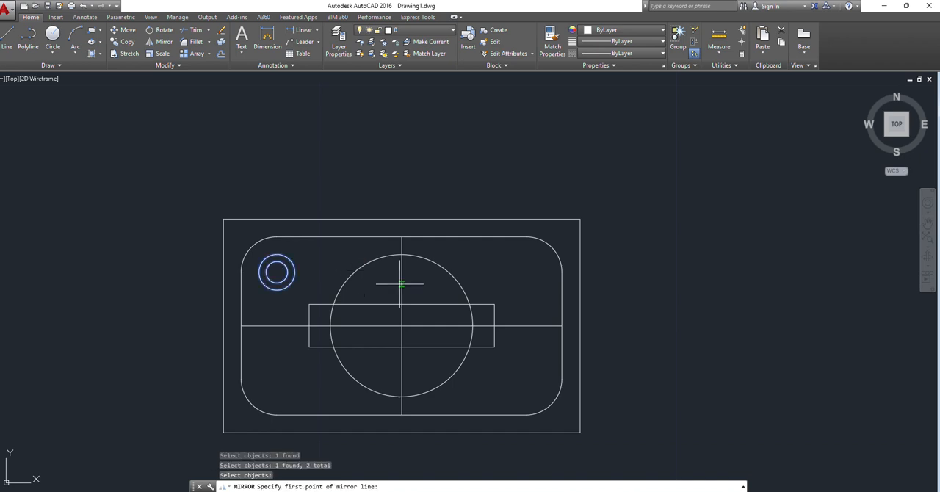
{"action": "left_click", "coordinate": [401, 284]}
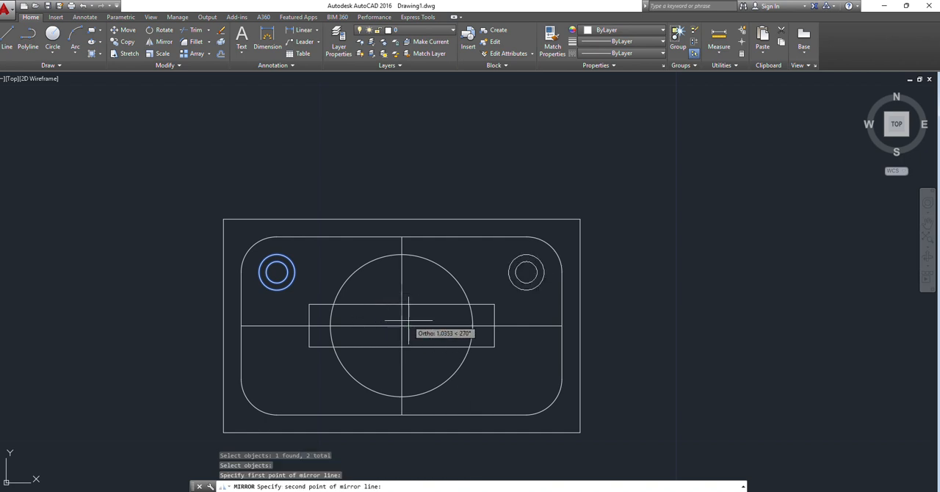
{"action": "left_click", "coordinate": [398, 454]}
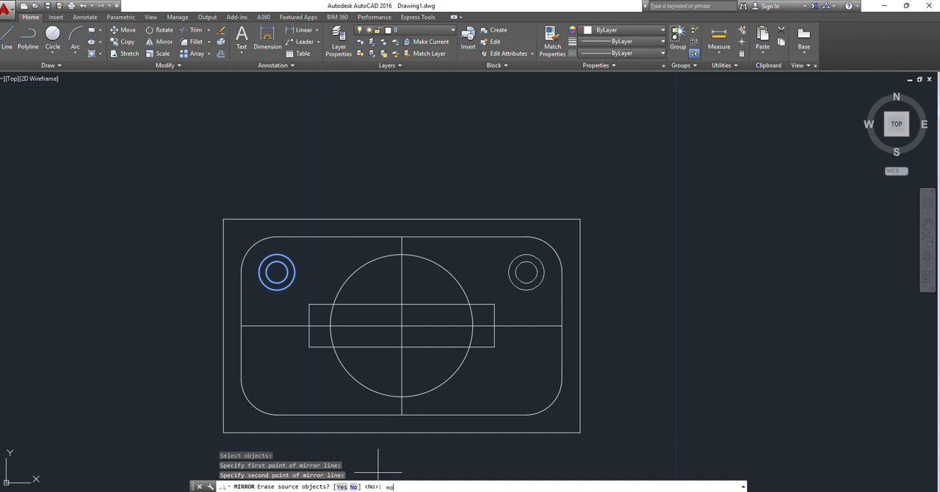
{"action": "key", "text": "Return"}
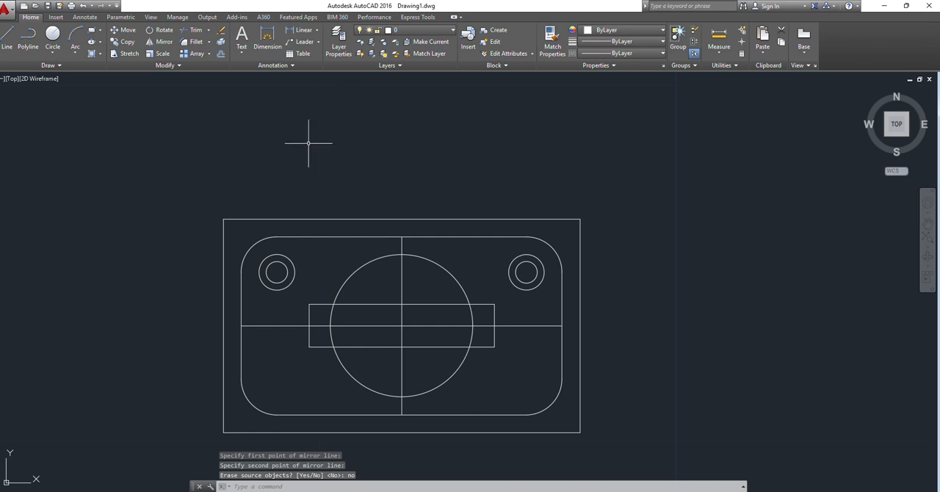
Step: Mirror both upper pairs of concentric circles about the horizontal centre line, keeping the source circles
{"action": "type", "text": "mi"}
{"action": "key", "text": "Return"}
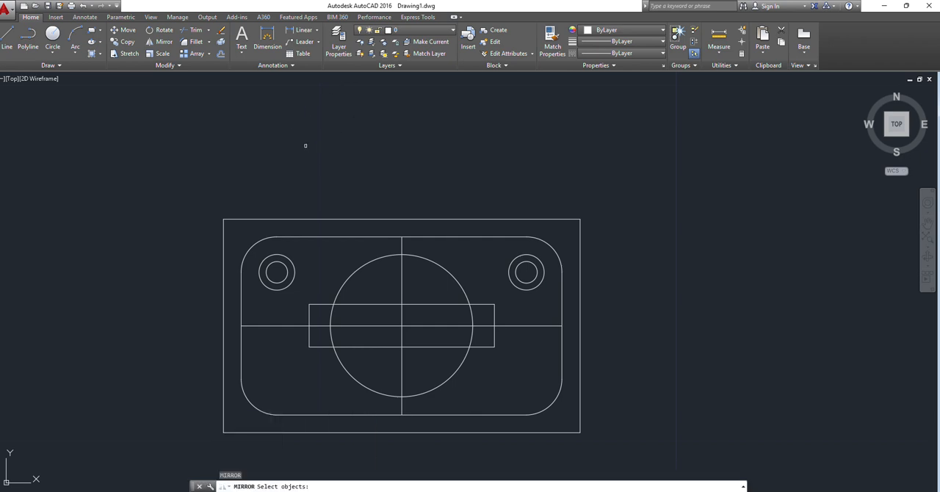
{"action": "left_click", "coordinate": [282, 279]}
{"action": "left_click", "coordinate": [283, 288]}
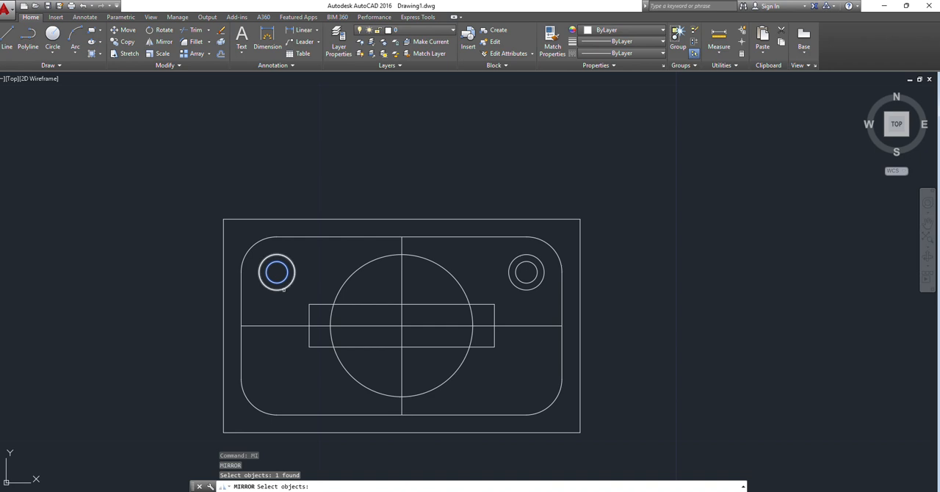
{"action": "left_click", "coordinate": [507, 271]}
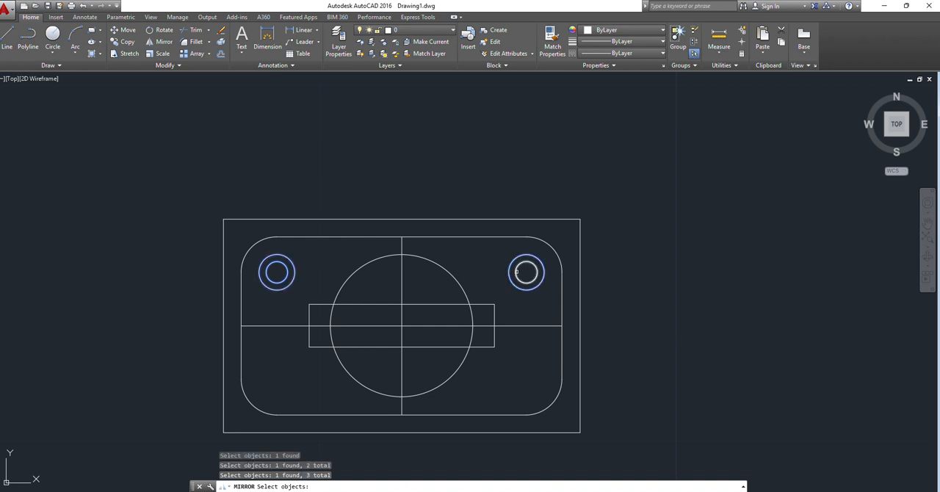
{"action": "left_click", "coordinate": [516, 272]}
{"action": "key", "text": "Return"}
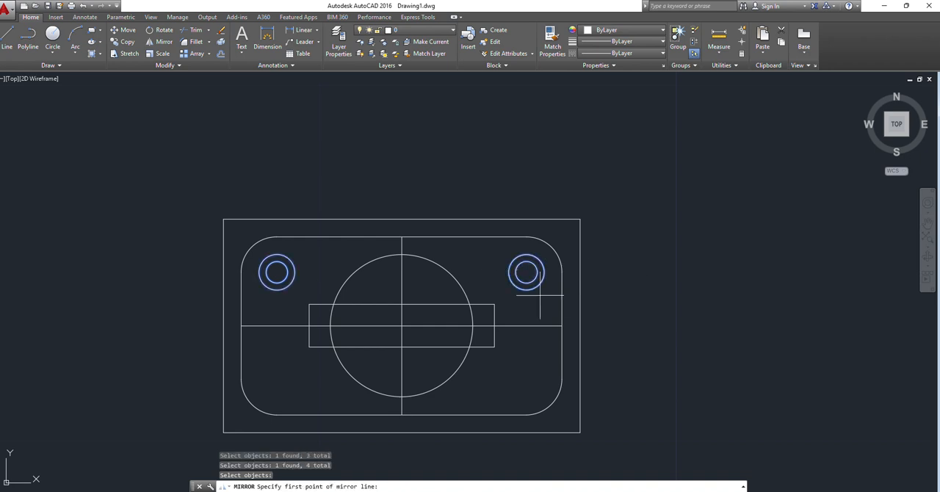
{"action": "left_click", "coordinate": [412, 325]}
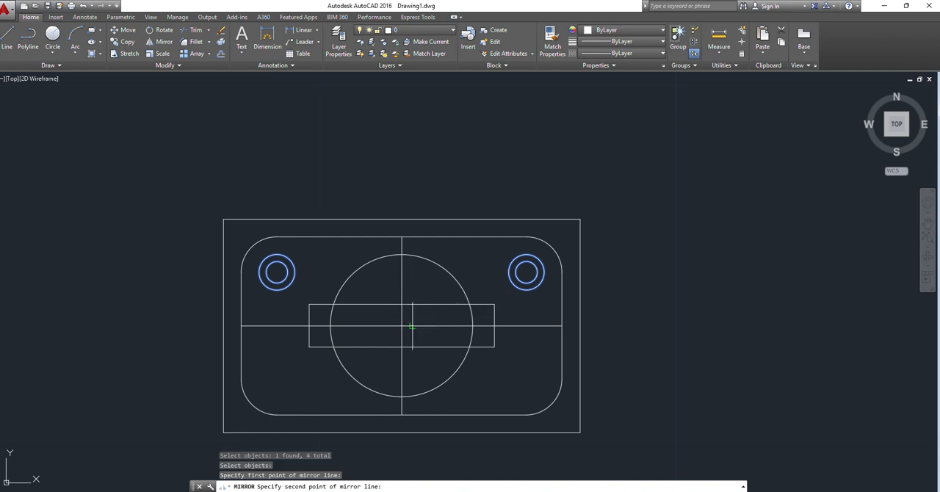
{"action": "left_click", "coordinate": [172, 326]}
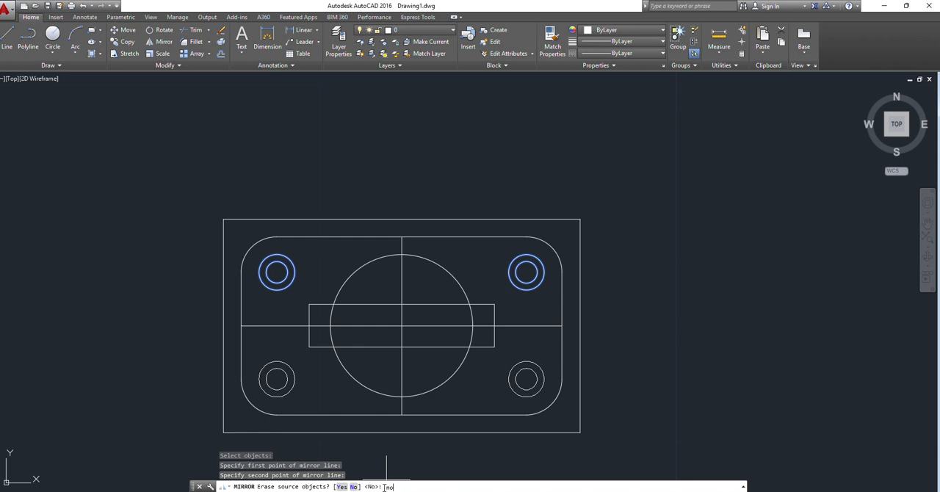
{"action": "key", "text": "Return"}
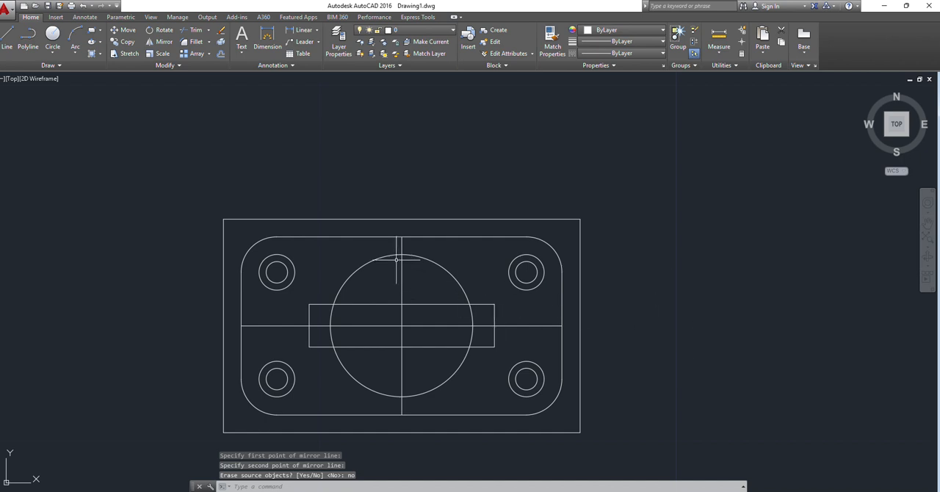
Step: Delete the vertical and horizontal centre lines from the plate
{"action": "key", "text": "Escape"}
{"action": "left_click", "coordinate": [401, 271]}
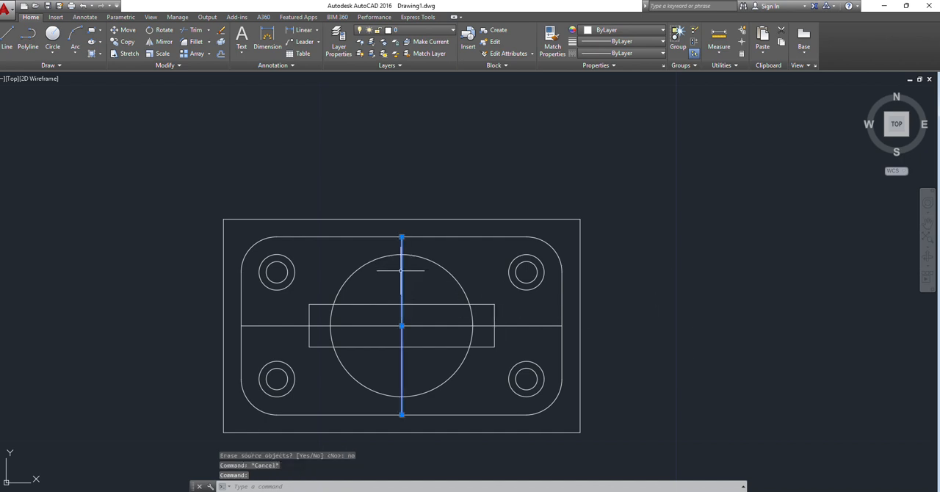
{"action": "key", "text": "Delete"}
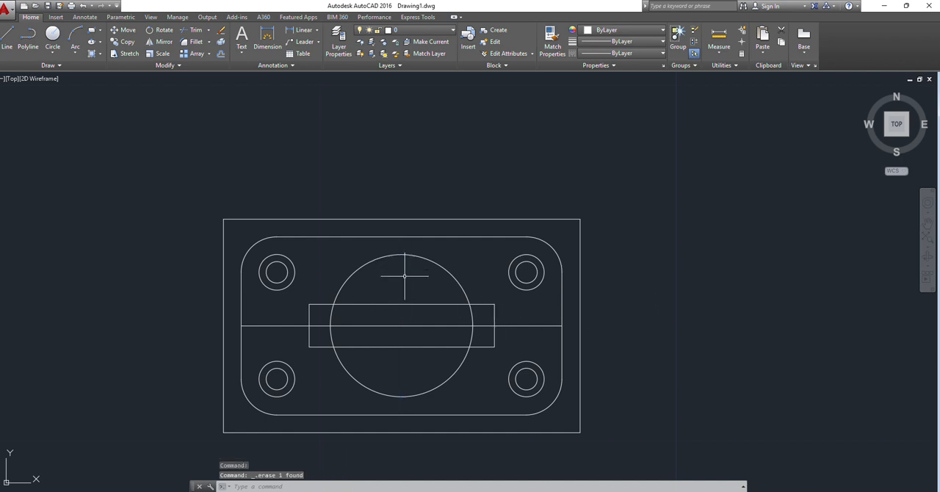
{"action": "left_click", "coordinate": [408, 326]}
{"action": "key", "text": "Delete"}
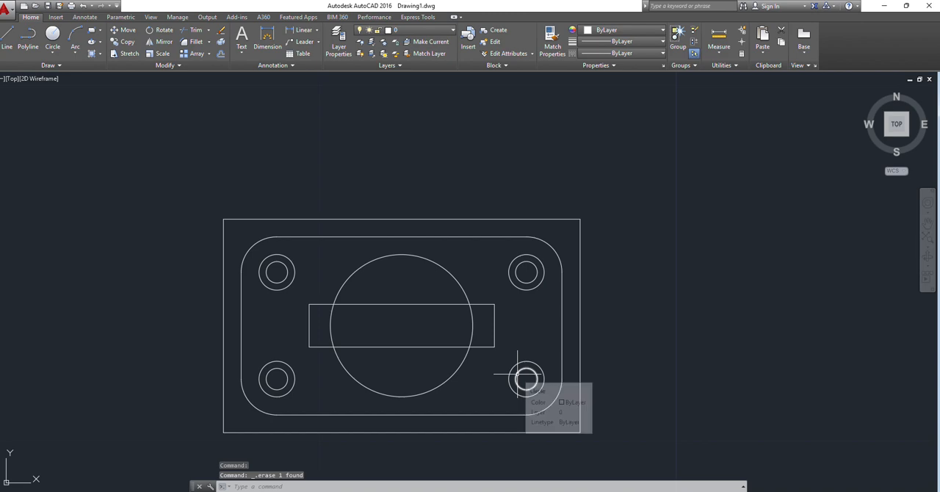
{"action": "scroll", "coordinate": [172, 326], "scroll_direction": "down", "scroll_amount": 3}
{"action": "scroll", "coordinate": [175, 328], "scroll_direction": "up", "scroll_amount": 3}
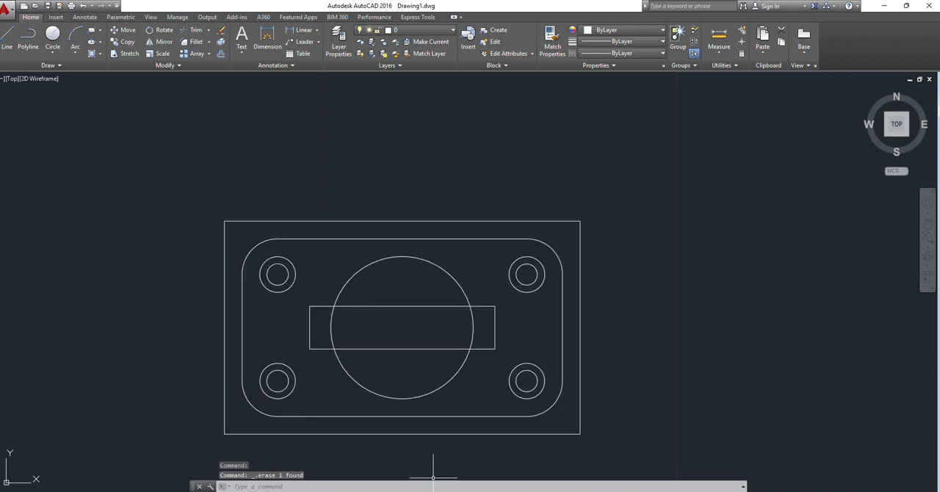